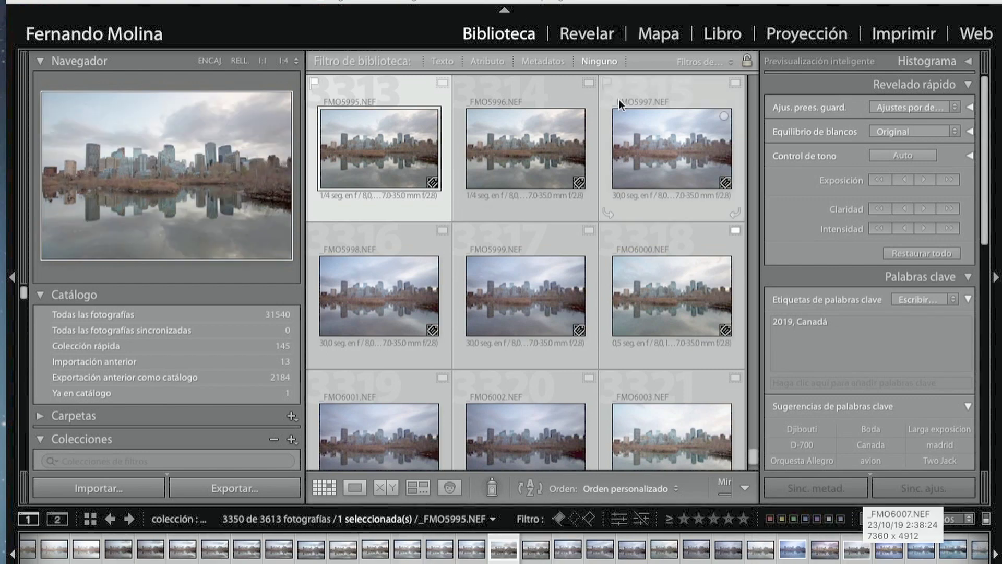
# Open _FMO5995.NEF in the Develop (Revelar) module
pyautogui.click(577, 36)
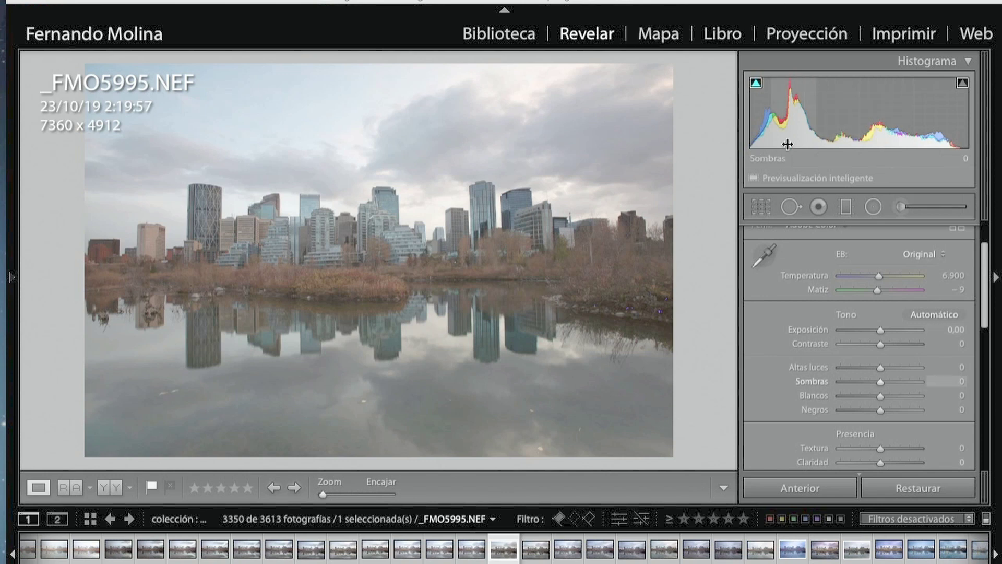
# Try the Cámara Neutro and Adobe Paisaje profiles, then settle on Cámara Estándar
pyautogui.scroll(2, 812, 259)
pyautogui.click(815, 285)
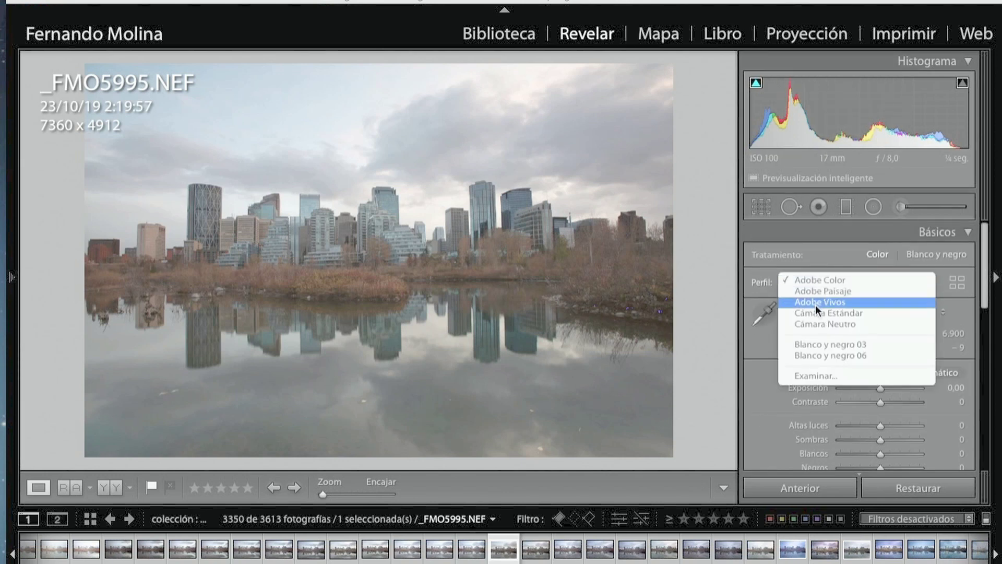
pyautogui.click(813, 324)
pyautogui.click(806, 280)
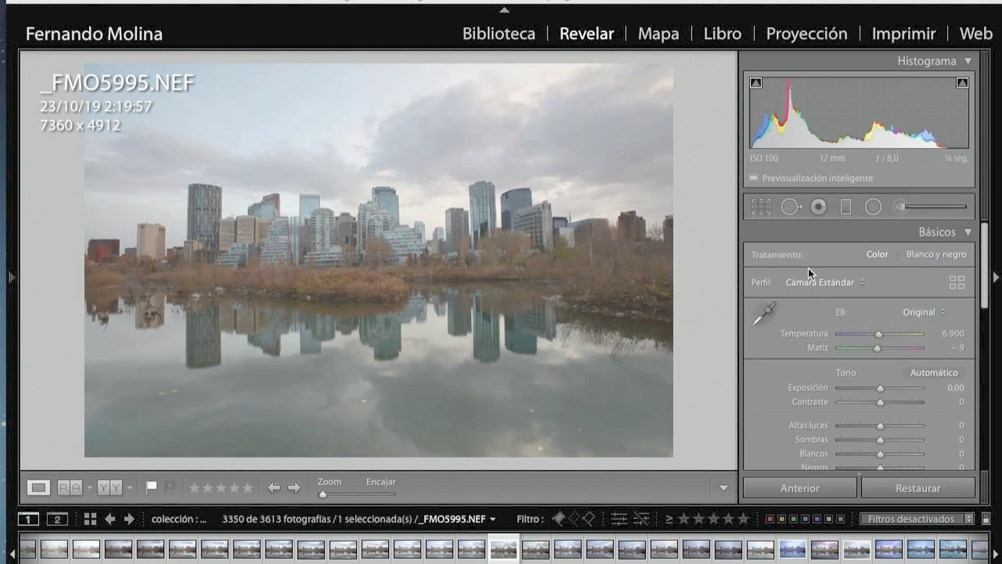
pyautogui.click(808, 280)
pyautogui.click(810, 258)
pyautogui.click(803, 282)
pyautogui.click(810, 302)
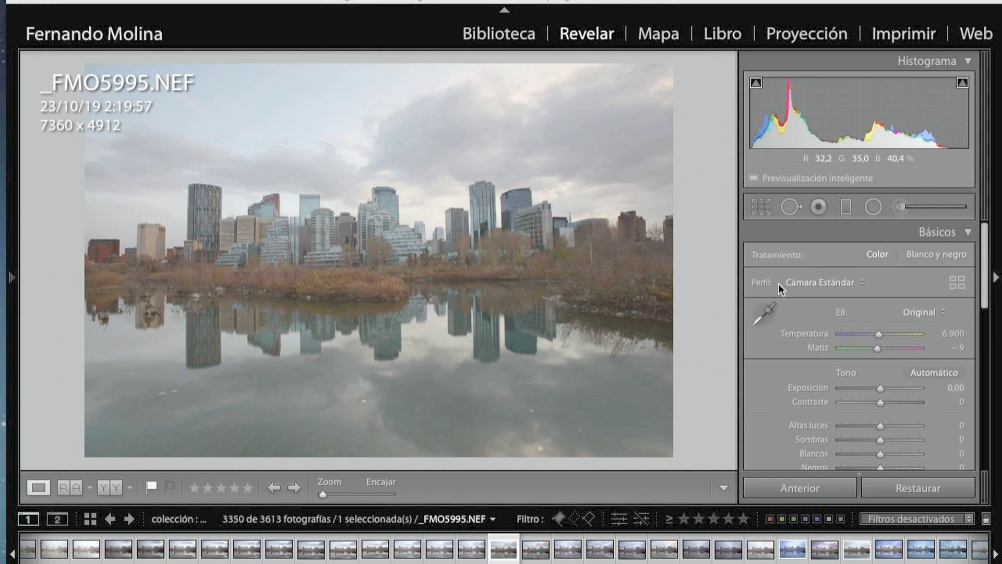
pyautogui.scroll(-10, 869, 381)
pyautogui.click(965, 452)
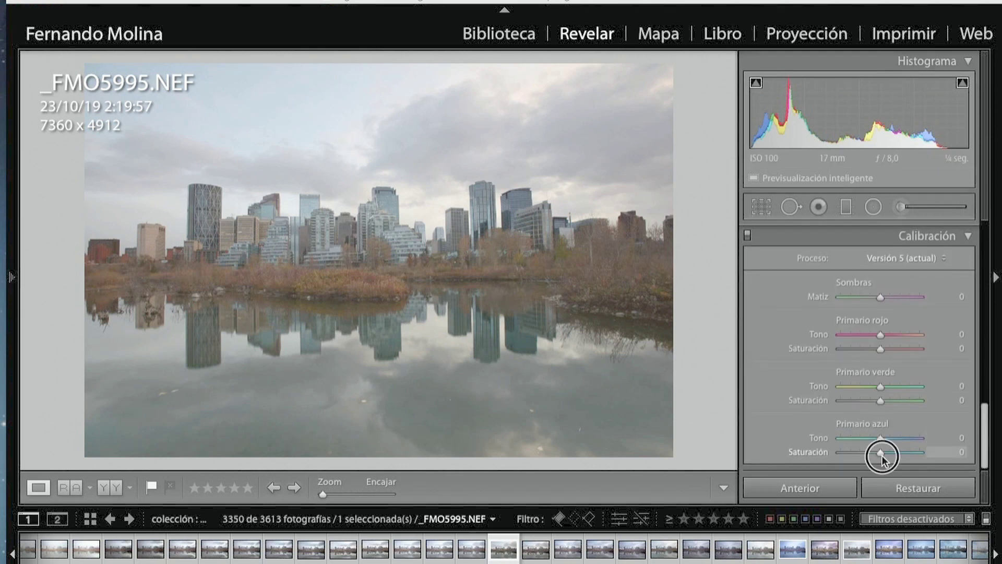
# Raise blue primary saturation to +32 and red to +38, testing green primary saturation
pyautogui.moveTo(881, 453); pyautogui.dragTo(891, 453)
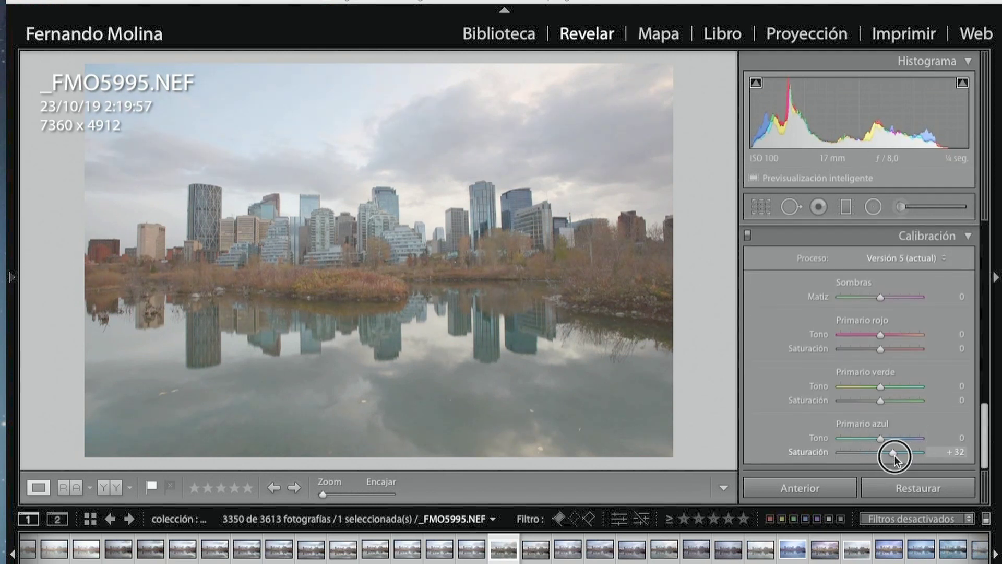
pyautogui.moveTo(882, 349)
pyautogui.mouseDown()
pyautogui.moveTo(979, 352)
pyautogui.moveTo(600, 316)
pyautogui.moveTo(895, 336)
pyautogui.moveTo(976, 351)
pyautogui.moveTo(805, 340)
pyautogui.moveTo(903, 346)
pyautogui.moveTo(894, 349)
pyautogui.mouseUp()
pyautogui.moveTo(887, 401)
pyautogui.mouseDown()
pyautogui.moveTo(994, 400)
pyautogui.moveTo(440, 369)
pyautogui.moveTo(991, 392)
pyautogui.moveTo(481, 385)
pyautogui.moveTo(816, 422)
pyautogui.moveTo(837, 403)
pyautogui.moveTo(882, 400)
pyautogui.mouseUp()
pyautogui.click(971, 238)
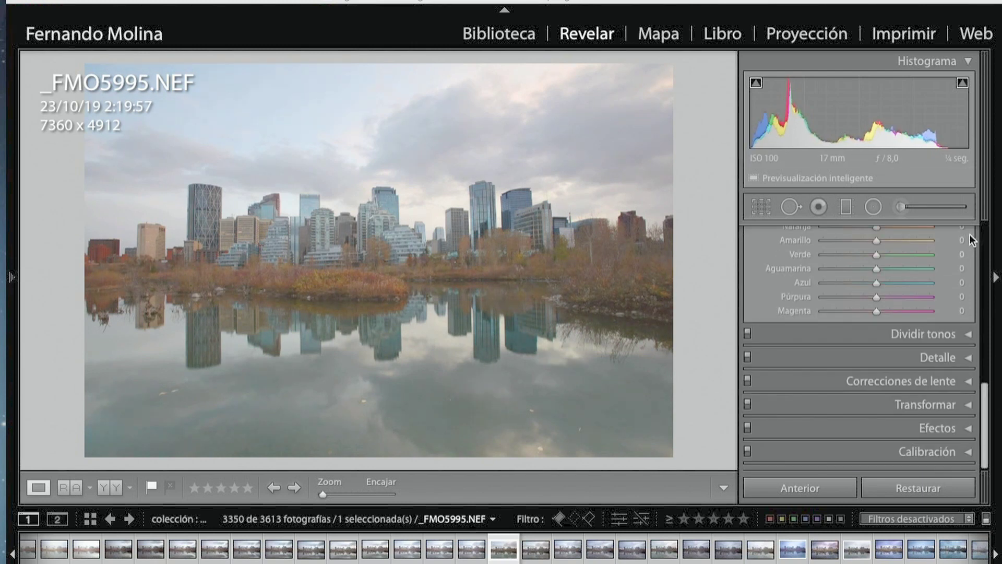
# Enable chromatic aberration removal and Nikon lens profile corrections
pyautogui.click(967, 383)
pyautogui.click(756, 279)
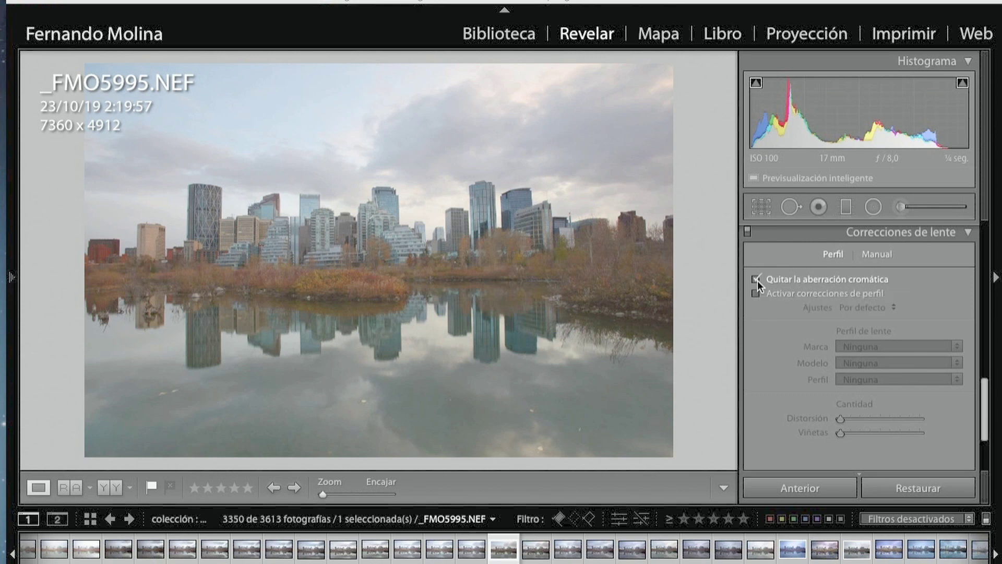
pyautogui.click(757, 293)
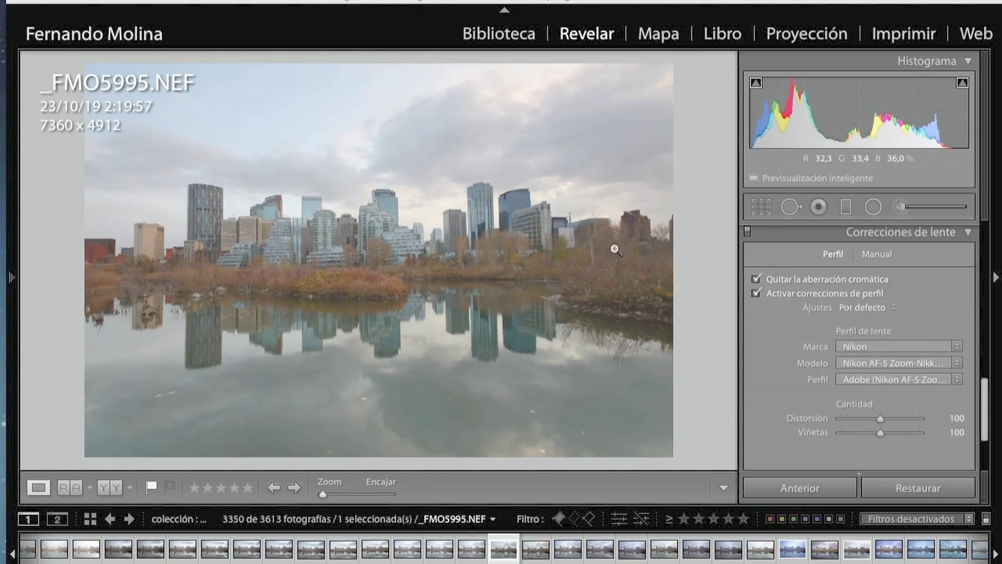
pyautogui.click(969, 233)
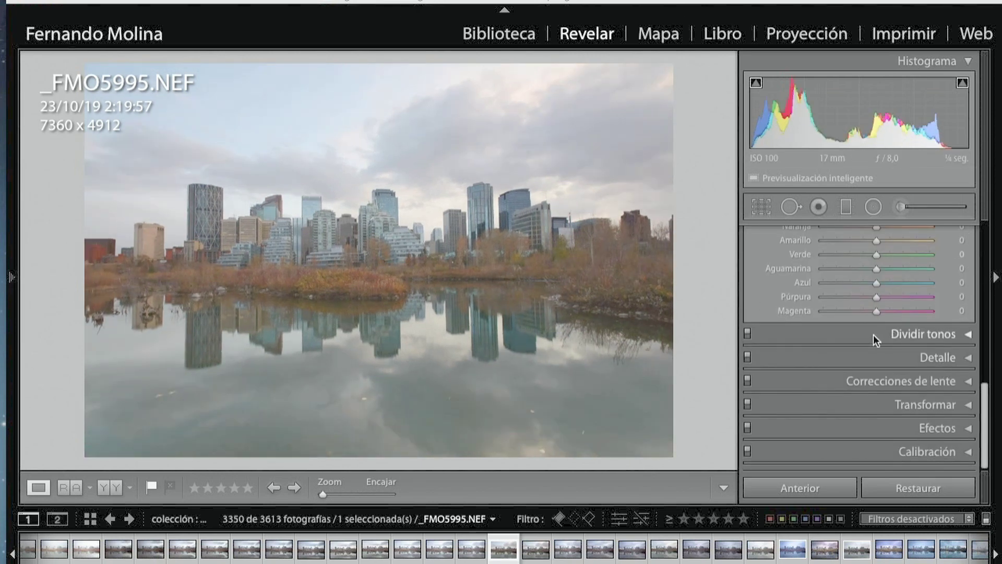
pyautogui.click(880, 358)
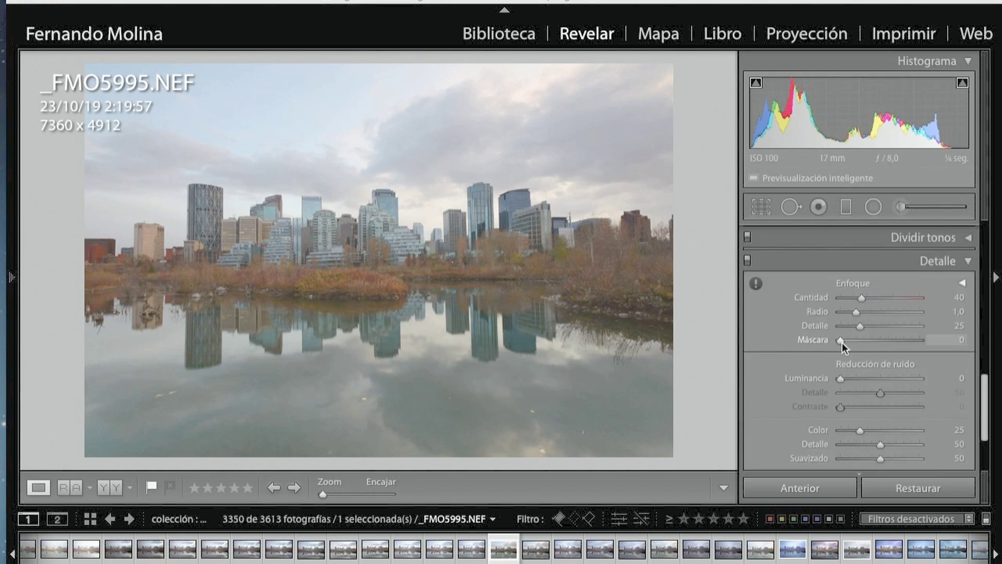
# Set sharpening masking to 69 while previewing the mask
pyautogui.moveTo(840, 341); pyautogui.dragTo(891, 342)
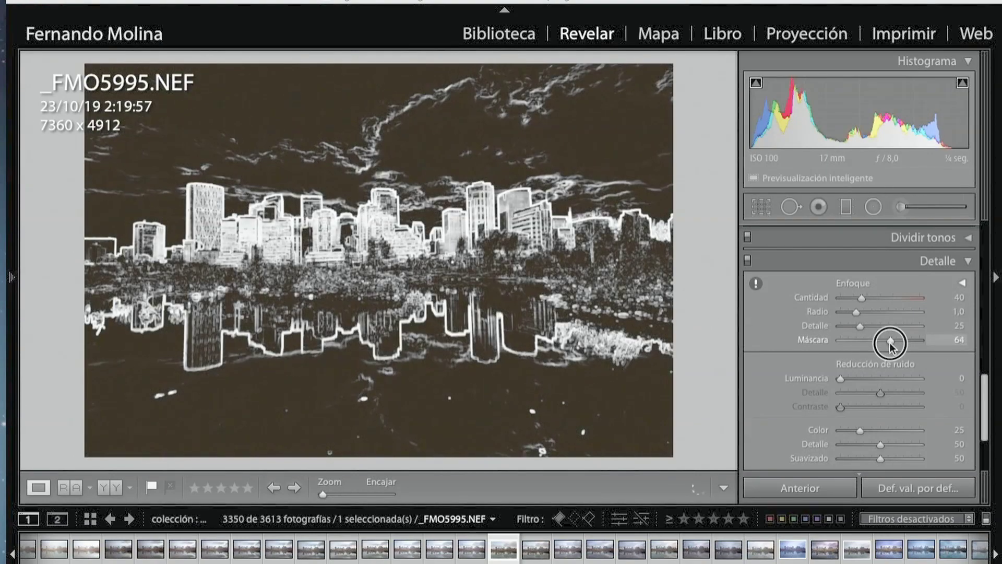
pyautogui.moveTo(890, 343); pyautogui.dragTo(894, 342)
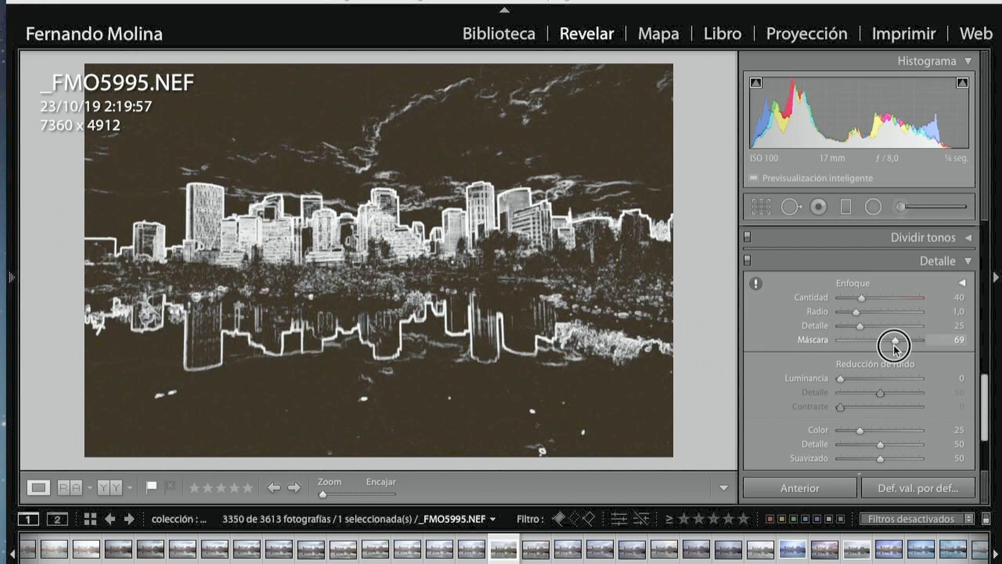
pyautogui.moveTo(894, 342); pyautogui.dragTo(893, 342)
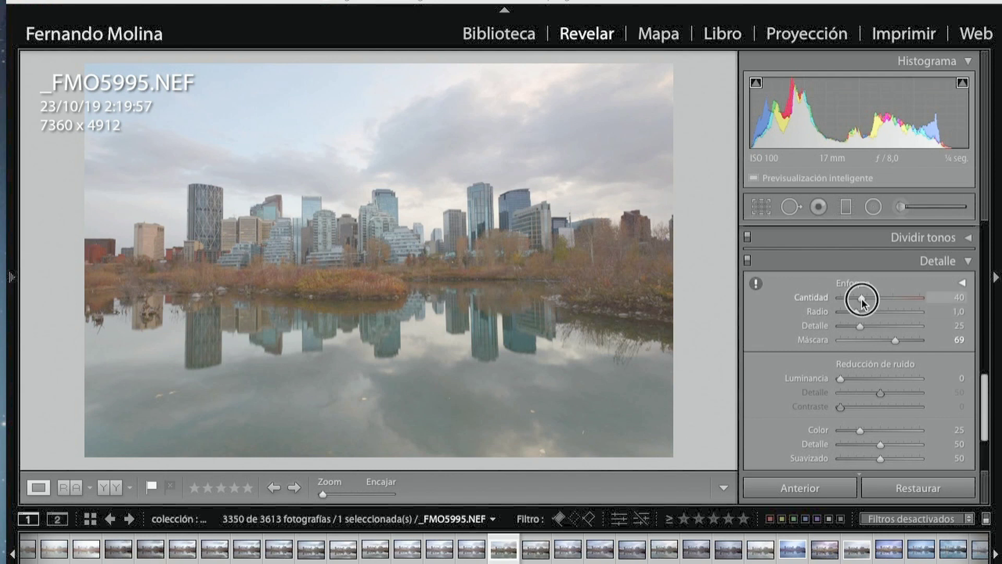
# Set sharpening amount 114, radius 1.2 and detail 89, checking at 1:1 zoom
pyautogui.moveTo(861, 298); pyautogui.dragTo(901, 297)
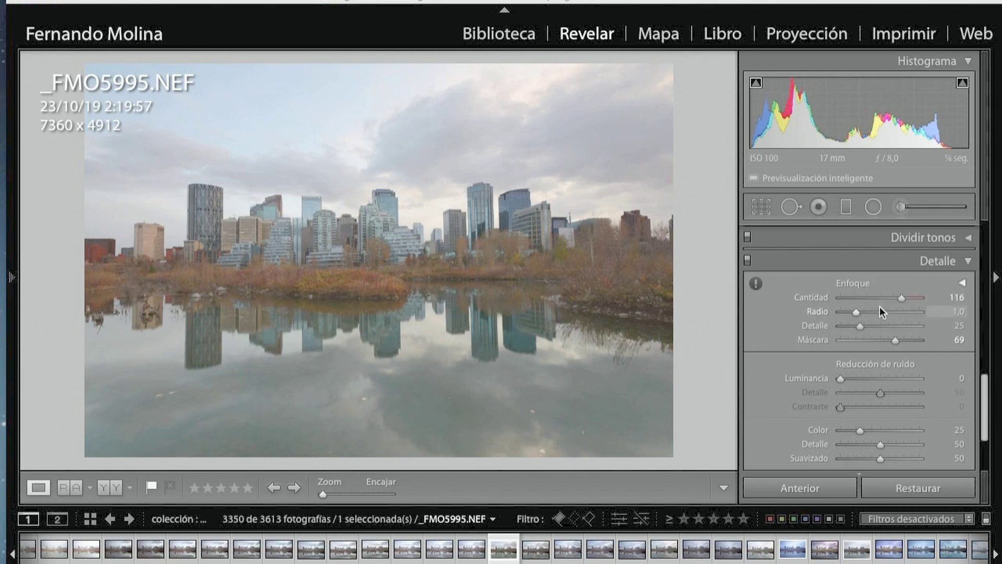
pyautogui.click(317, 283)
pyautogui.moveTo(901, 297)
pyautogui.mouseDown()
pyautogui.moveTo(906, 308)
pyautogui.moveTo(862, 312)
pyautogui.moveTo(881, 326)
pyautogui.mouseUp()
pyautogui.moveTo(880, 360)
pyautogui.mouseDown()
pyautogui.moveTo(926, 361)
pyautogui.moveTo(910, 326)
pyautogui.mouseUp()
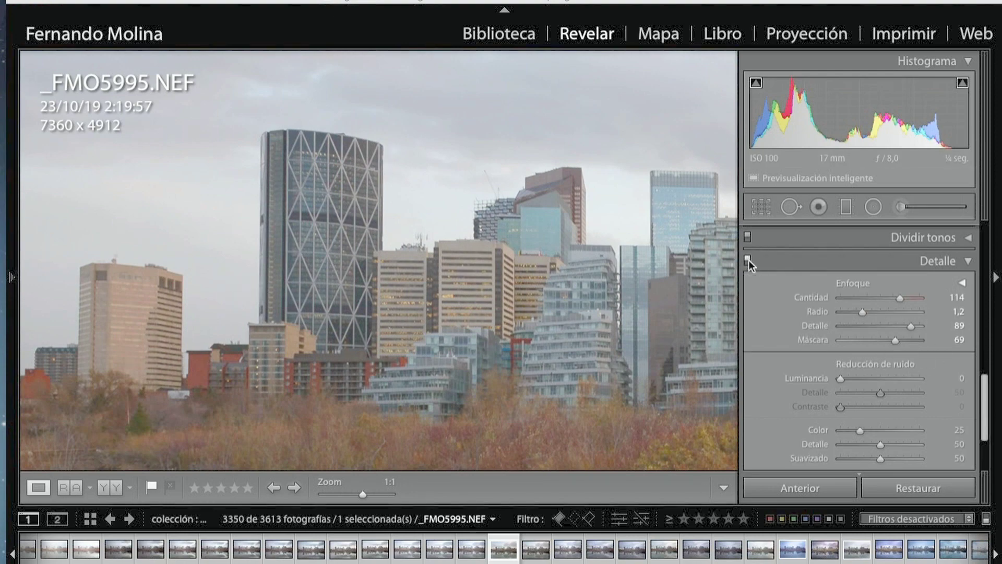
pyautogui.click(501, 249)
pyautogui.scroll(3, 856, 312)
pyautogui.scroll(5, 856, 312)
pyautogui.scroll(-1, 866, 324)
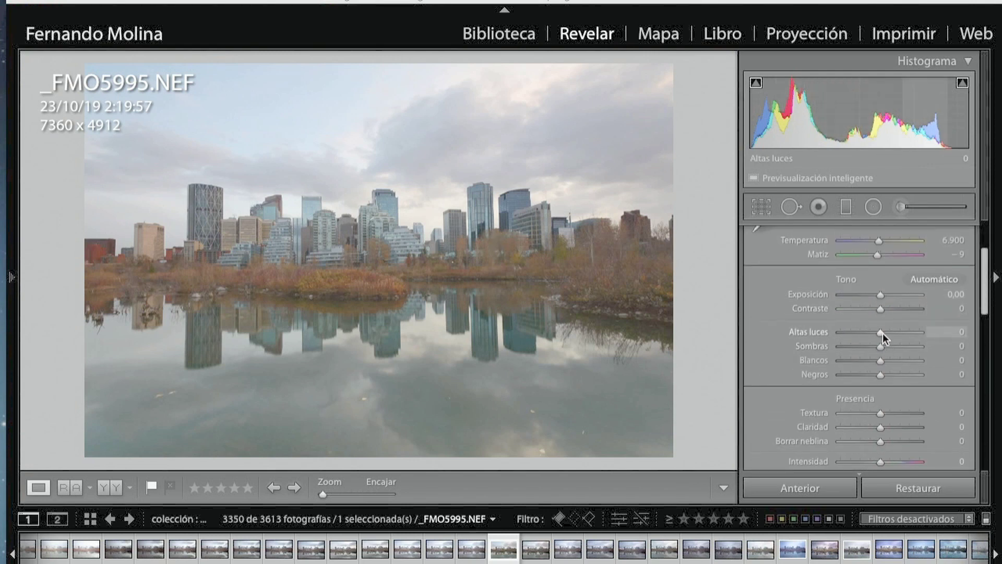
# Pull highlights to -100, lift shadows to +35 and whites to +56
pyautogui.moveTo(882, 333); pyautogui.dragTo(698, 326)
pyautogui.moveTo(853, 344)
pyautogui.mouseDown()
pyautogui.moveTo(969, 352)
pyautogui.moveTo(894, 350)
pyautogui.mouseUp()
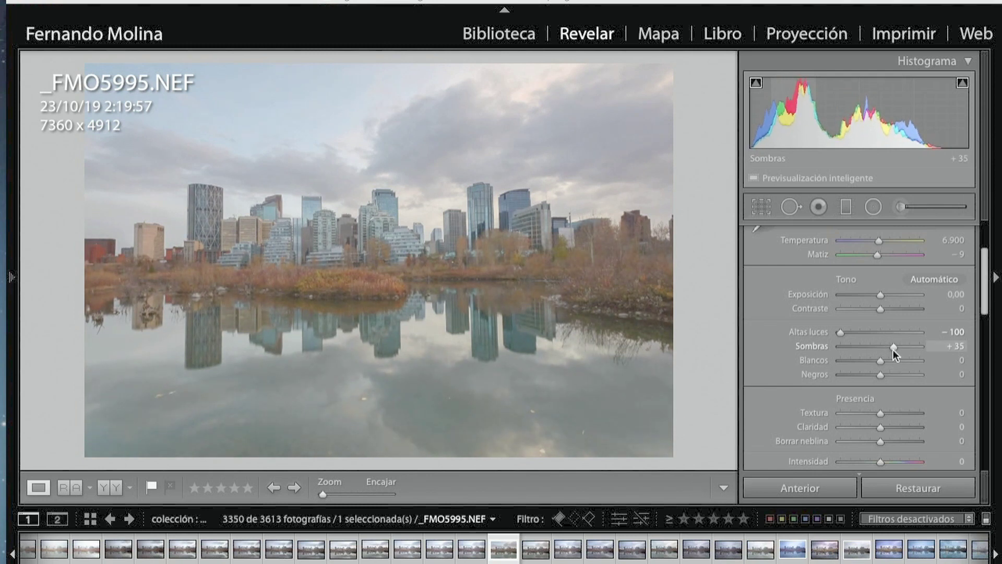
pyautogui.moveTo(879, 361)
pyautogui.mouseDown()
pyautogui.moveTo(912, 371)
pyautogui.moveTo(891, 364)
pyautogui.moveTo(903, 359)
pyautogui.moveTo(873, 376)
pyautogui.moveTo(901, 360)
pyautogui.mouseUp()
# Set texture to +28 while checking the photo at 1:1 zoom
pyautogui.scroll(-2, 913, 374)
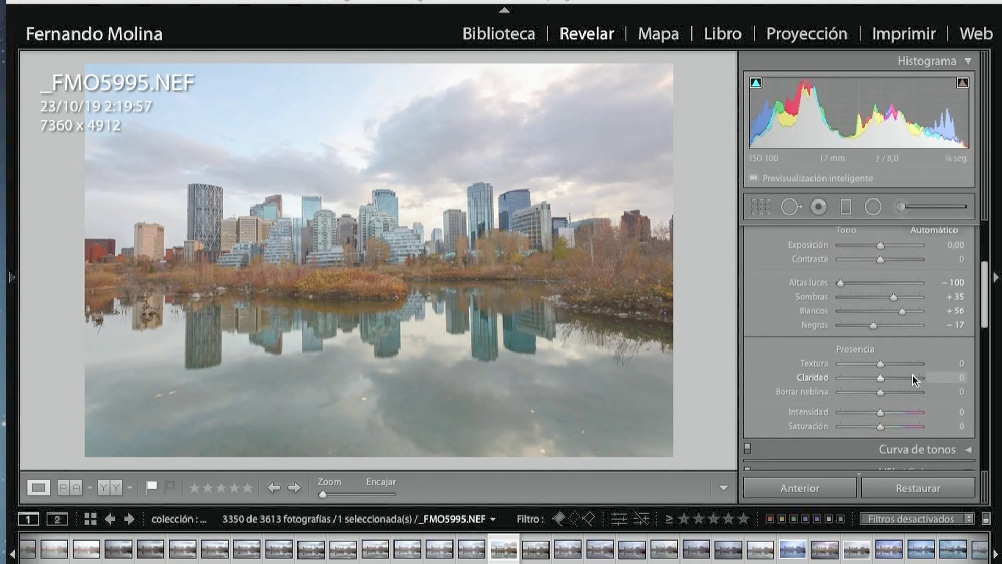
pyautogui.press('z')
pyautogui.moveTo(881, 363)
pyautogui.mouseDown()
pyautogui.moveTo(893, 376)
pyautogui.moveTo(885, 393)
pyautogui.mouseUp()
pyautogui.click(404, 218)
pyautogui.hotkey('ctrl', '3')
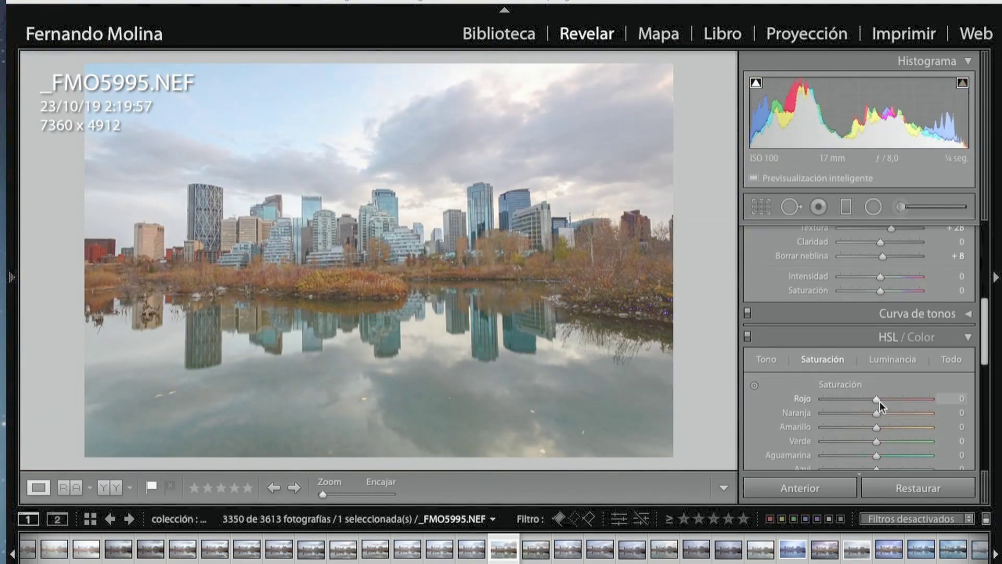
# Toggle the tone curve off and on to compare its effect
pyautogui.click(972, 312)
pyautogui.click(874, 385)
pyautogui.scroll(3, 874, 389)
pyautogui.click(747, 269)
pyautogui.click(748, 269)
pyautogui.click(747, 270)
pyautogui.click(968, 270)
pyautogui.scroll(-3, 866, 349)
pyautogui.scroll(1, 865, 354)
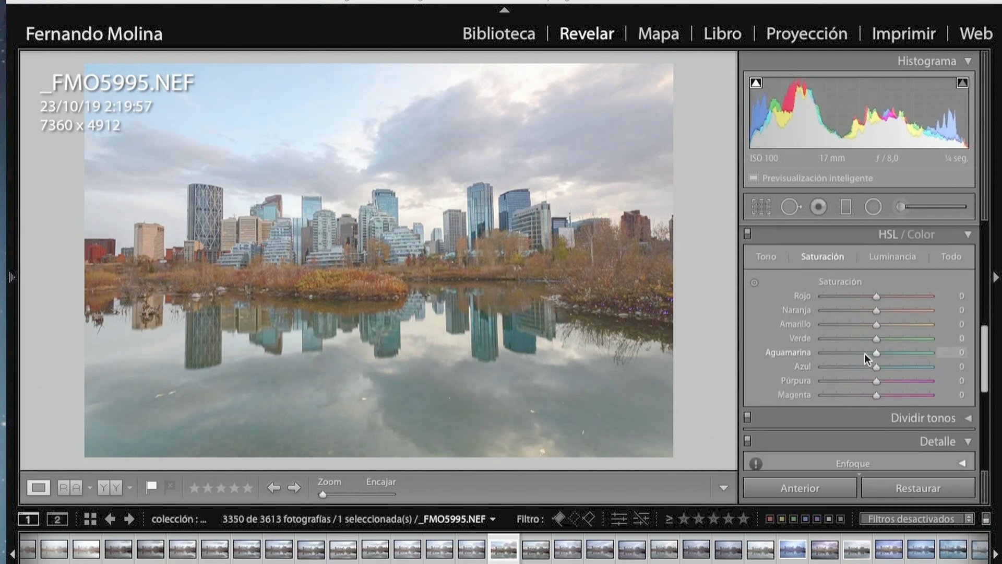
# Set HSL luminance to red +13 and orange -23, darkening the foliage
pyautogui.click(884, 257)
pyautogui.moveTo(877, 296); pyautogui.dragTo(920, 296)
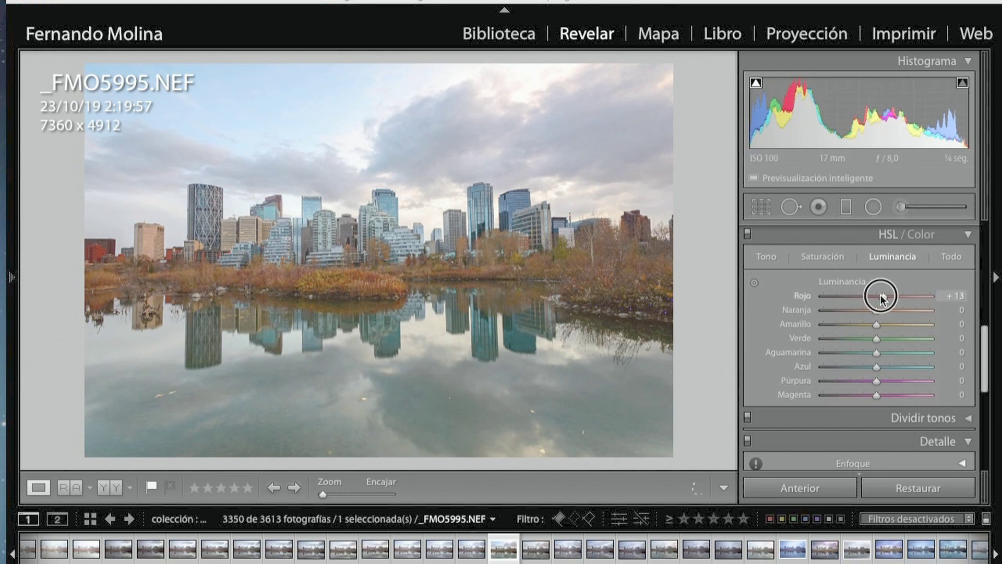
pyautogui.moveTo(875, 309); pyautogui.dragTo(960, 311)
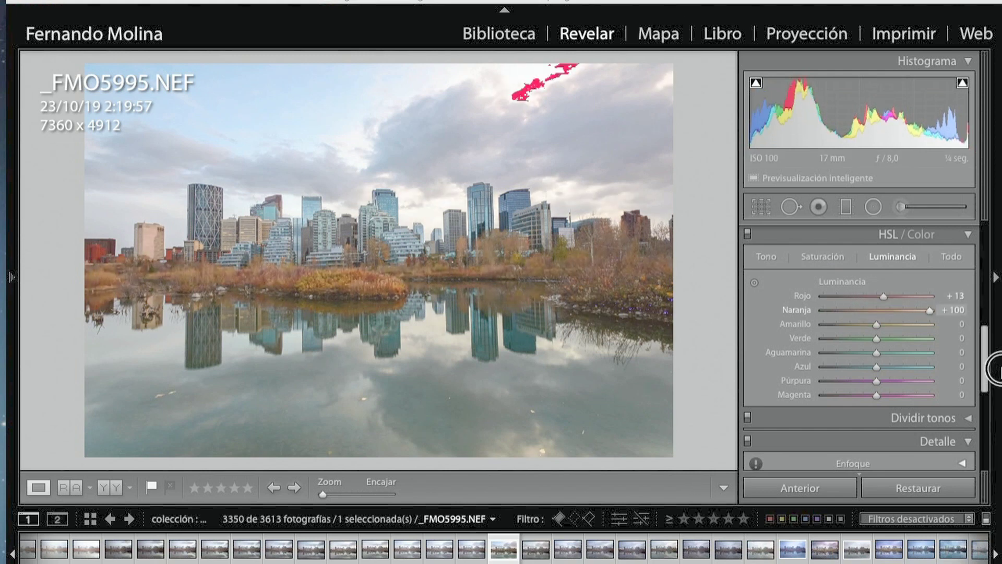
pyautogui.moveTo(239, 255); pyautogui.dragTo(239, 273)
pyautogui.moveTo(903, 312)
pyautogui.mouseDown()
pyautogui.moveTo(875, 323)
pyautogui.moveTo(884, 325)
pyautogui.moveTo(660, 311)
pyautogui.mouseUp()
# Set luminance for green -2, aqua -9 and purple -12
pyautogui.moveTo(823, 338); pyautogui.dragTo(869, 339)
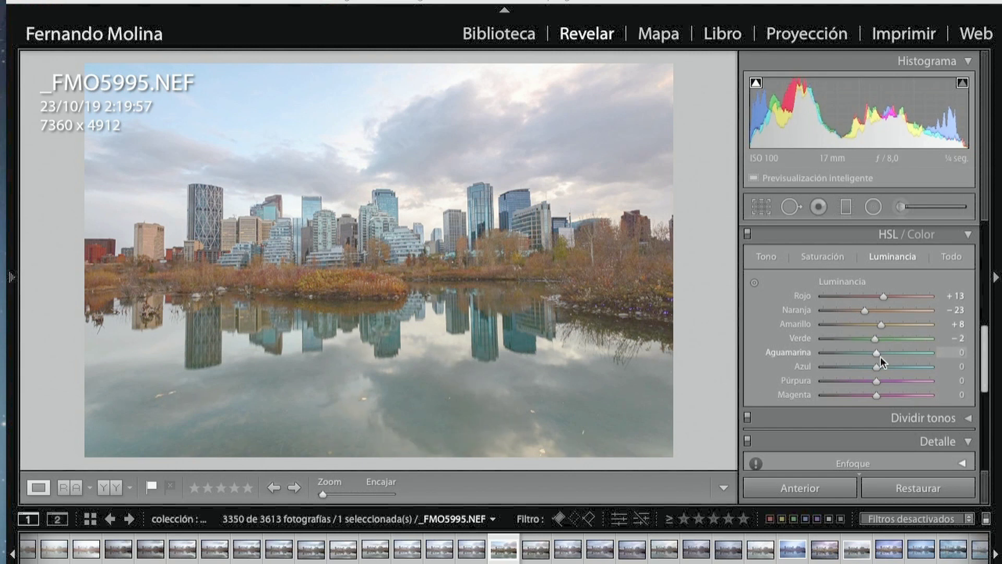
pyautogui.moveTo(880, 356); pyautogui.dragTo(883, 369)
pyautogui.moveTo(883, 369); pyautogui.dragTo(863, 380)
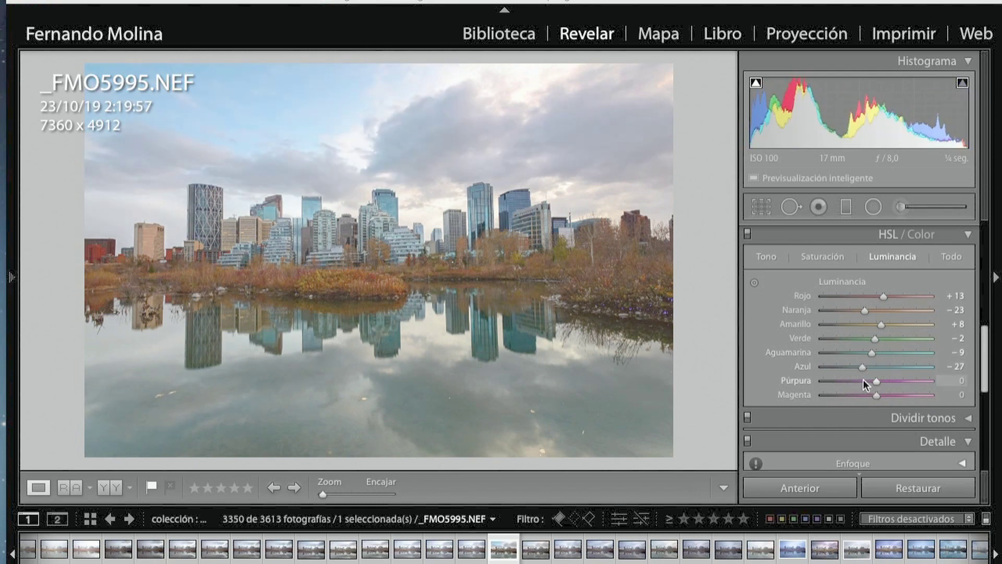
pyautogui.moveTo(877, 381)
pyautogui.mouseDown()
pyautogui.moveTo(888, 388)
pyautogui.moveTo(873, 401)
pyautogui.mouseUp()
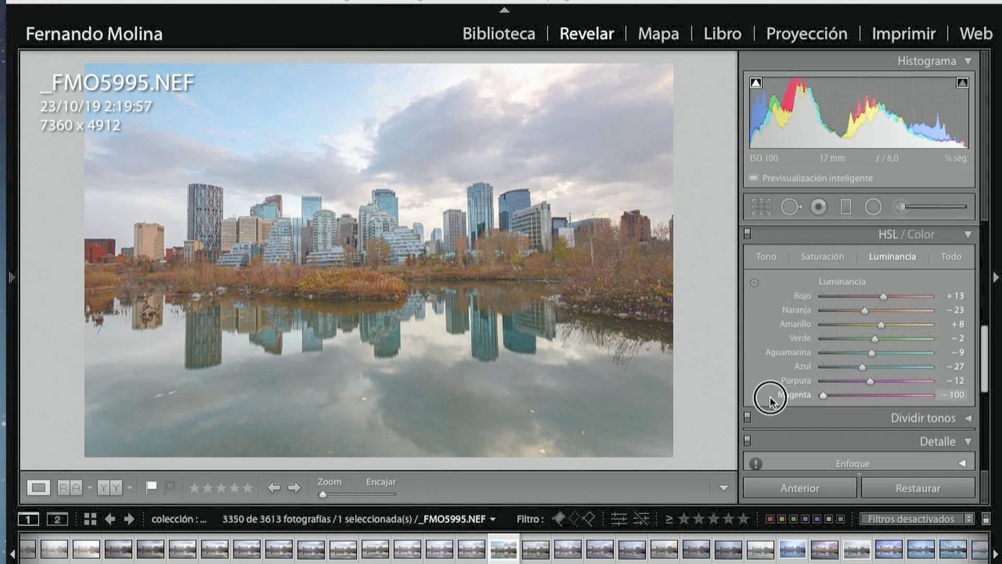
# Set HSL saturation: red -13, orange -36, yellow +20, aqua +6, blue, purple +17, magenta +20
pyautogui.click(827, 258)
pyautogui.moveTo(877, 296); pyautogui.dragTo(857, 324)
pyautogui.moveTo(876, 324); pyautogui.dragTo(885, 339)
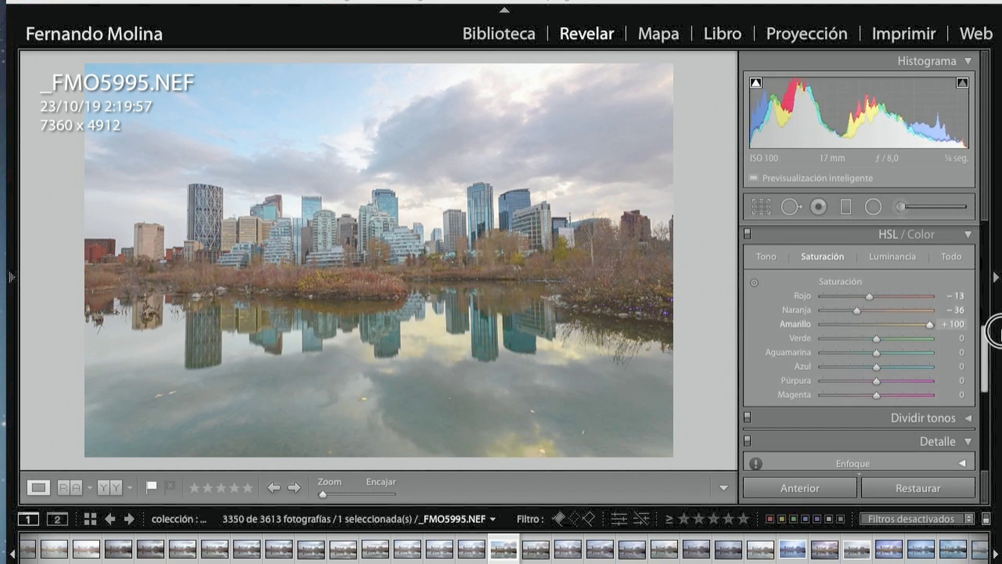
pyautogui.moveTo(886, 340); pyautogui.dragTo(872, 356)
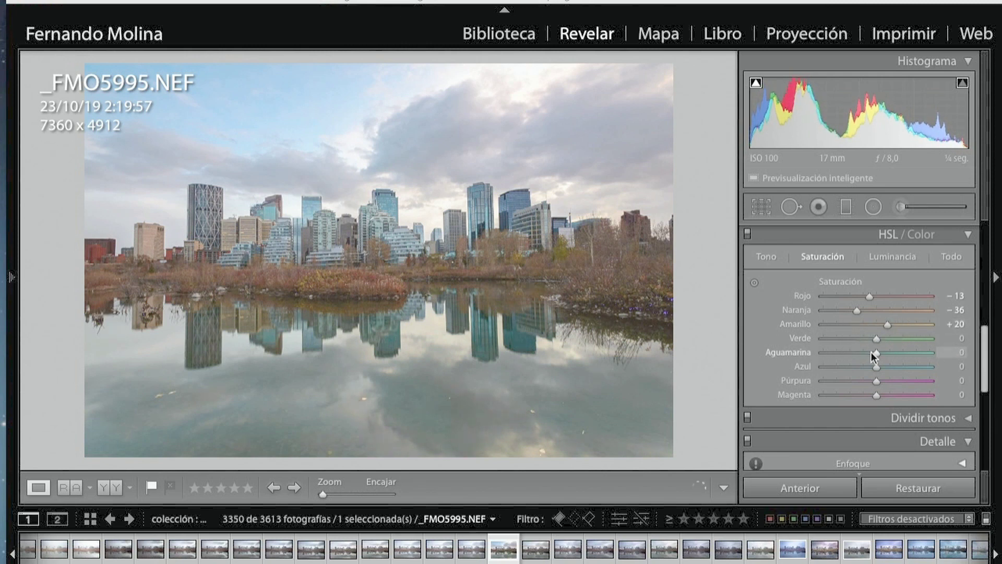
pyautogui.moveTo(893, 362)
pyautogui.mouseDown()
pyautogui.moveTo(880, 368)
pyautogui.moveTo(887, 412)
pyautogui.mouseUp()
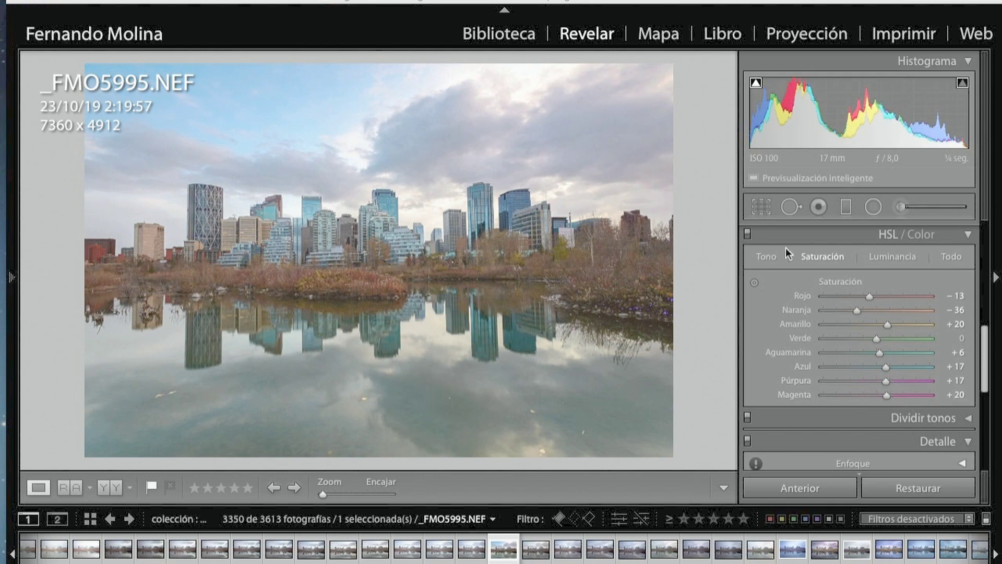
pyautogui.click(747, 233)
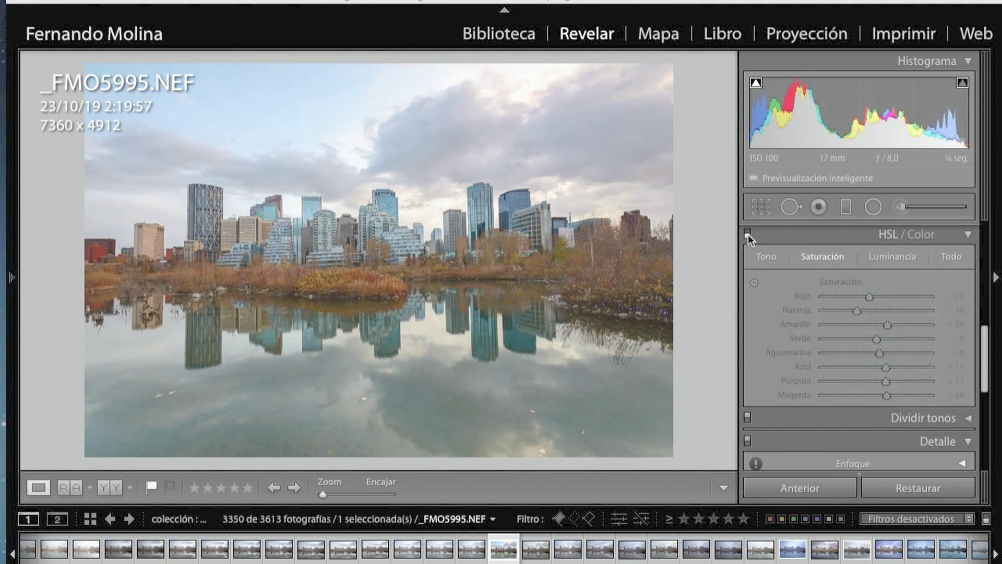
# Tint split-toning highlights yellow at hue 51, saturation 9
pyautogui.click(969, 233)
pyautogui.click(970, 259)
pyautogui.click(928, 283)
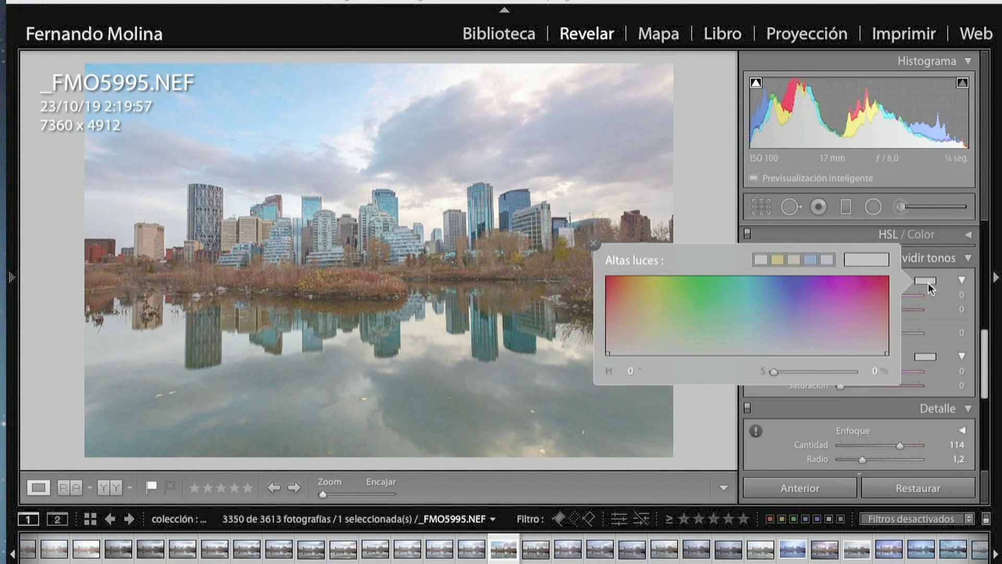
pyautogui.moveTo(655, 334); pyautogui.dragTo(646, 344)
pyautogui.moveTo(789, 371); pyautogui.dragTo(781, 373)
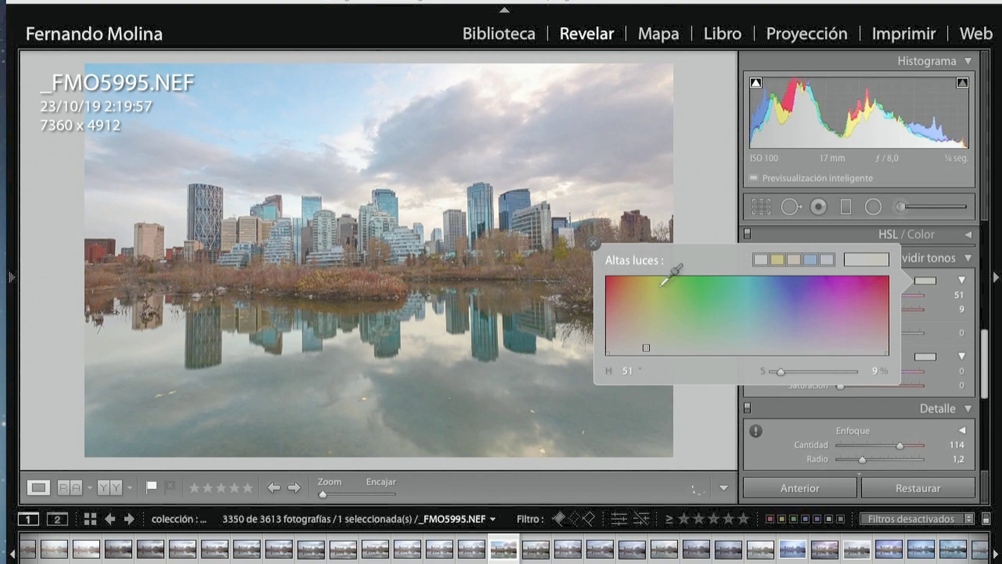
pyautogui.click(921, 355)
# Tint split-toning shadows violet at hue 251, saturation 10
pyautogui.click(805, 414)
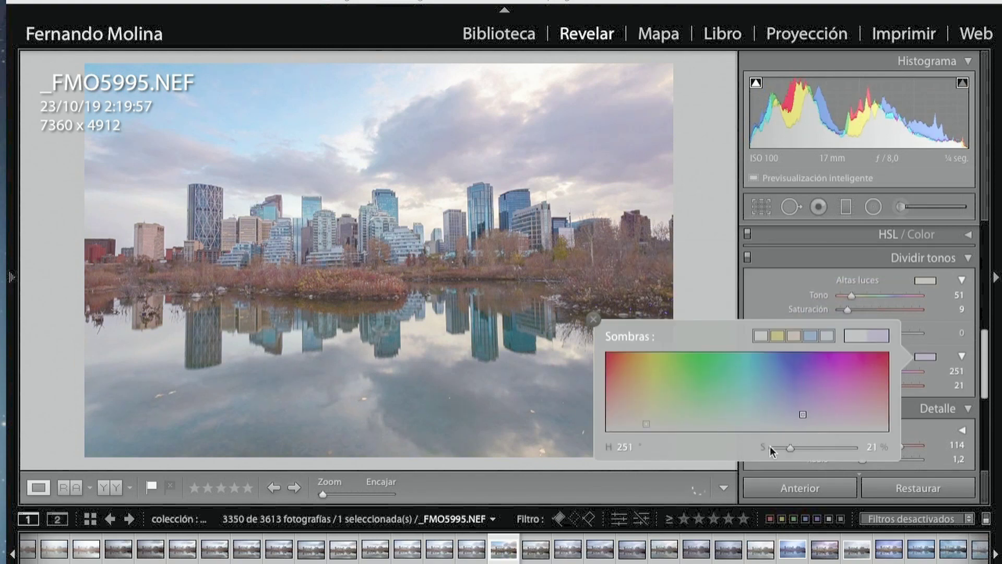
pyautogui.moveTo(790, 447); pyautogui.dragTo(777, 447)
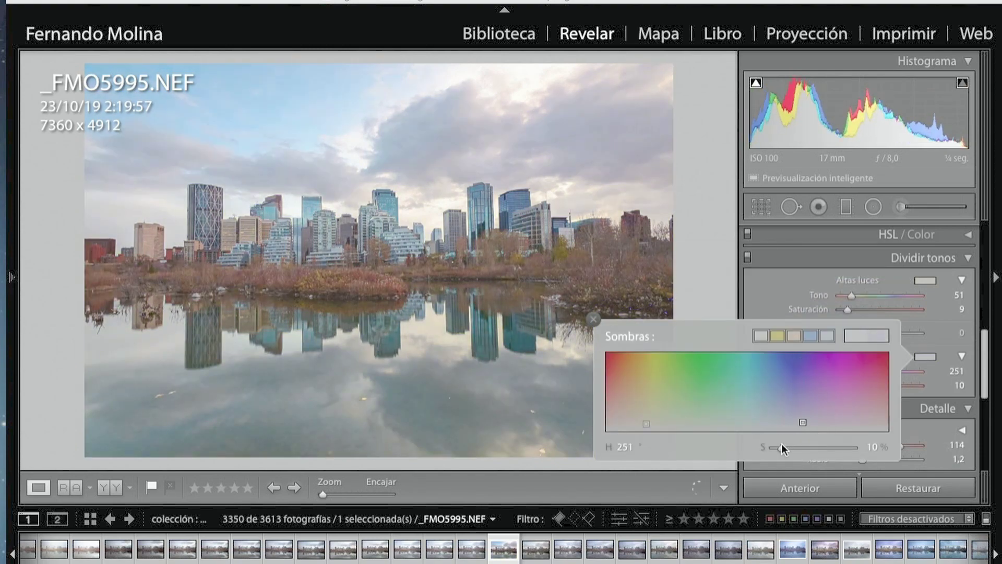
pyautogui.click(687, 273)
pyautogui.click(946, 266)
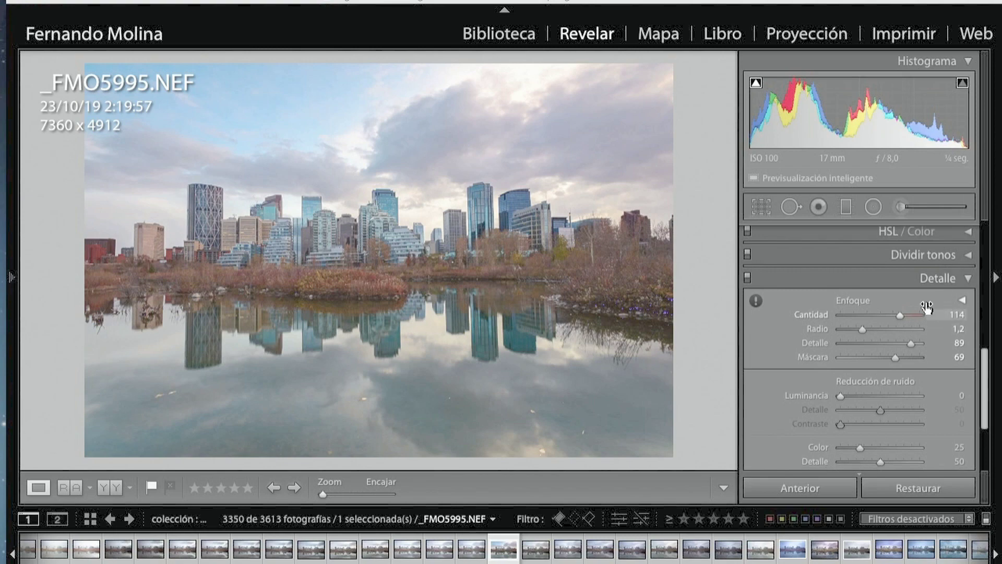
# Open the Transform panel and inspect the skyline buildings at 1:1 zoom
pyautogui.click(957, 290)
pyautogui.scroll(-1, 941, 373)
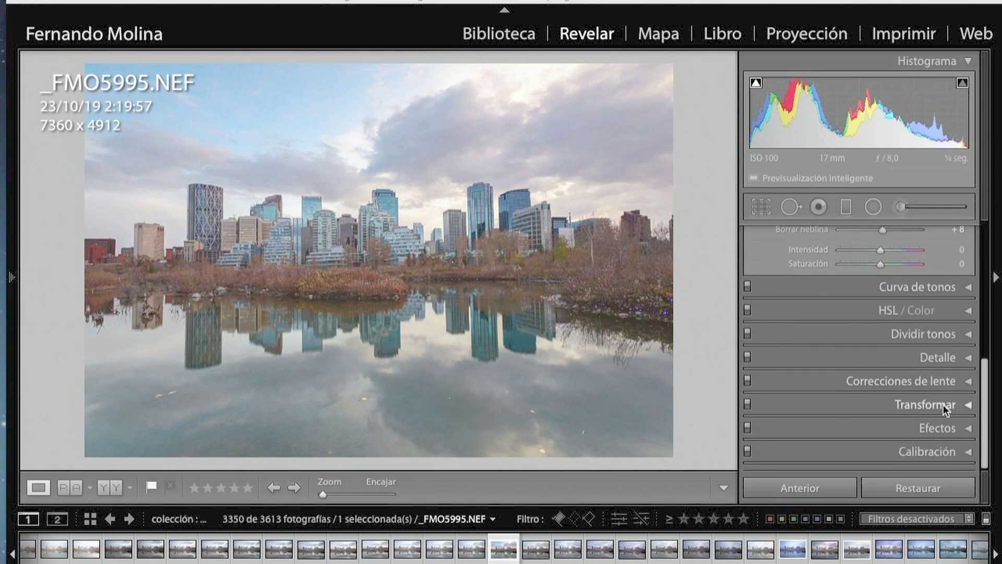
pyautogui.click(944, 405)
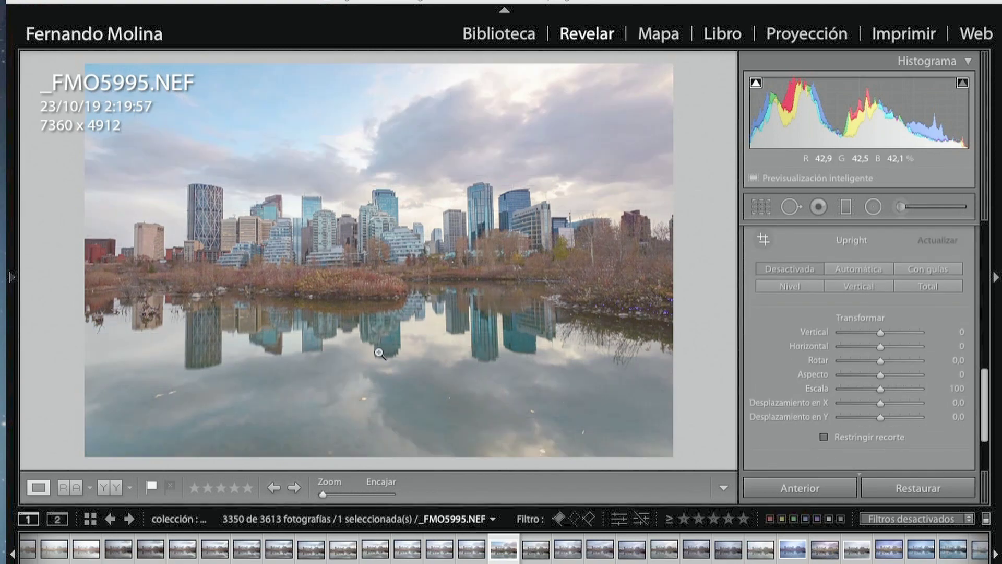
pyautogui.click(301, 231)
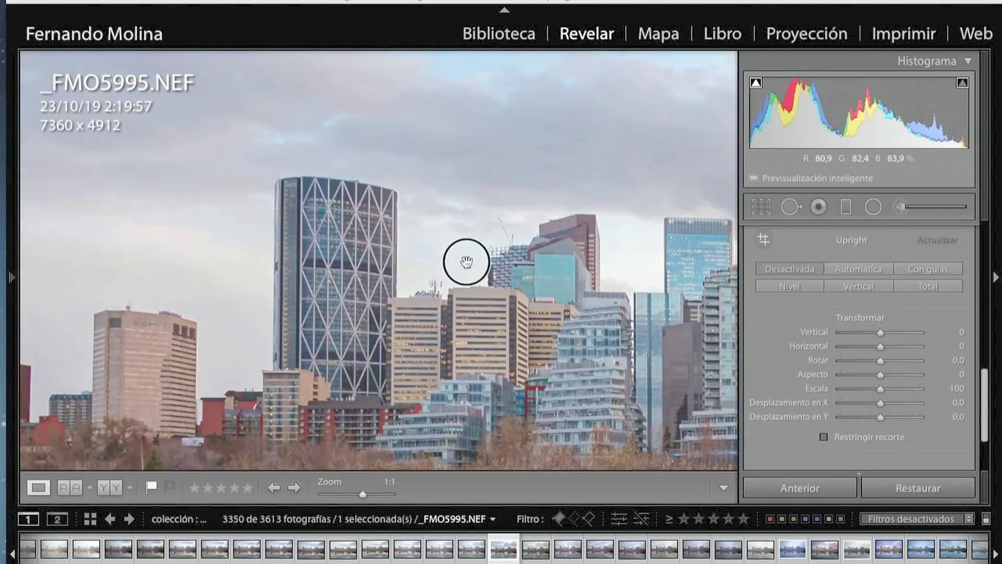
pyautogui.moveTo(466, 261); pyautogui.dragTo(248, 192)
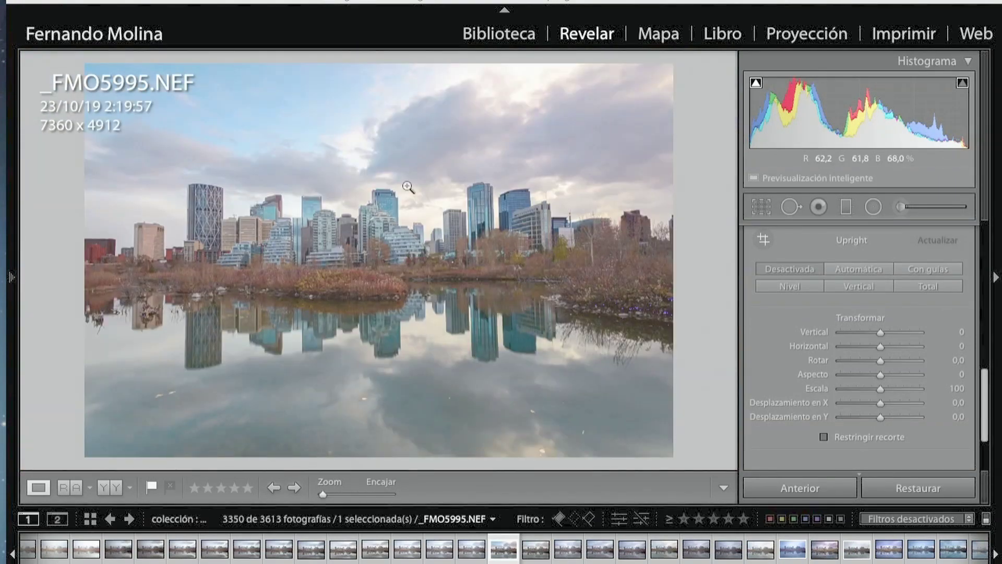
# Straighten the skyline with Guided Upright using two vertical guides along building edges
pyautogui.click(927, 269)
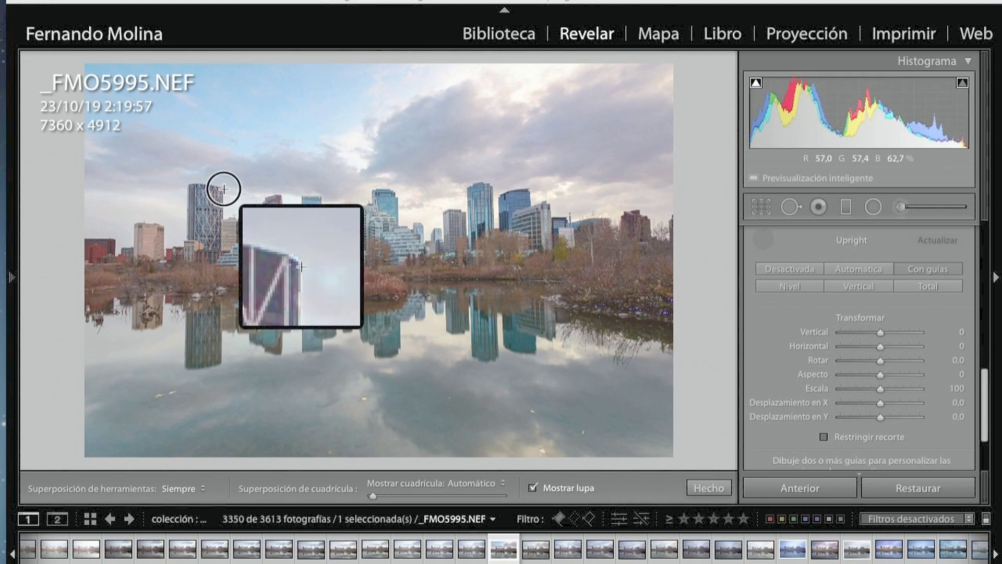
pyautogui.moveTo(224, 189); pyautogui.dragTo(220, 362)
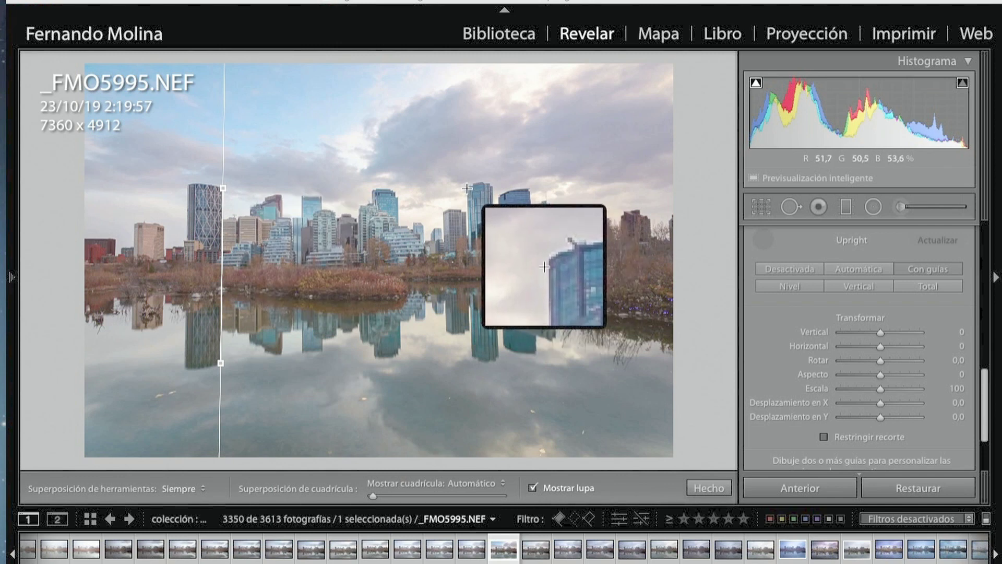
pyautogui.moveTo(466, 188); pyautogui.dragTo(473, 304)
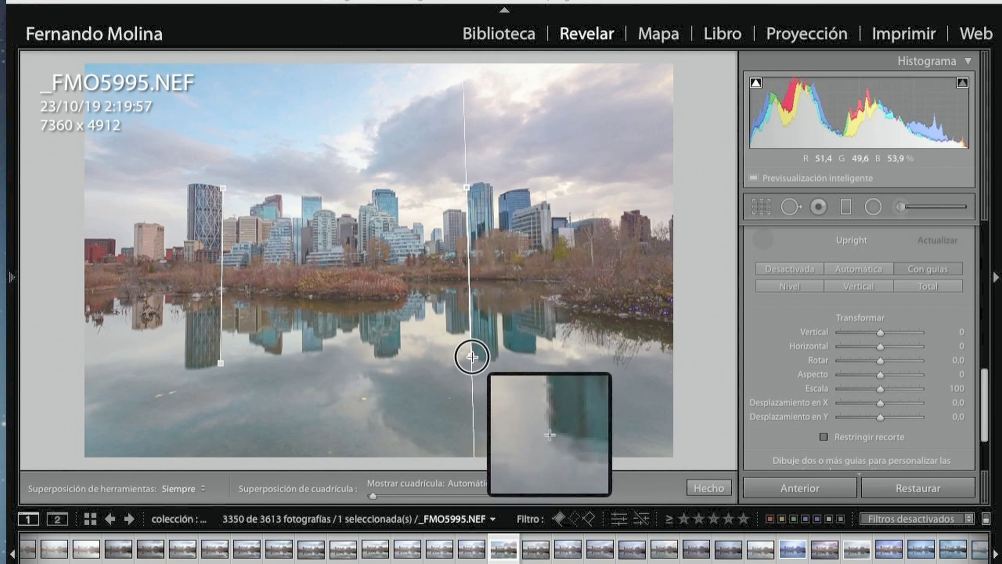
pyautogui.moveTo(471, 356); pyautogui.dragTo(472, 357)
pyautogui.click(709, 488)
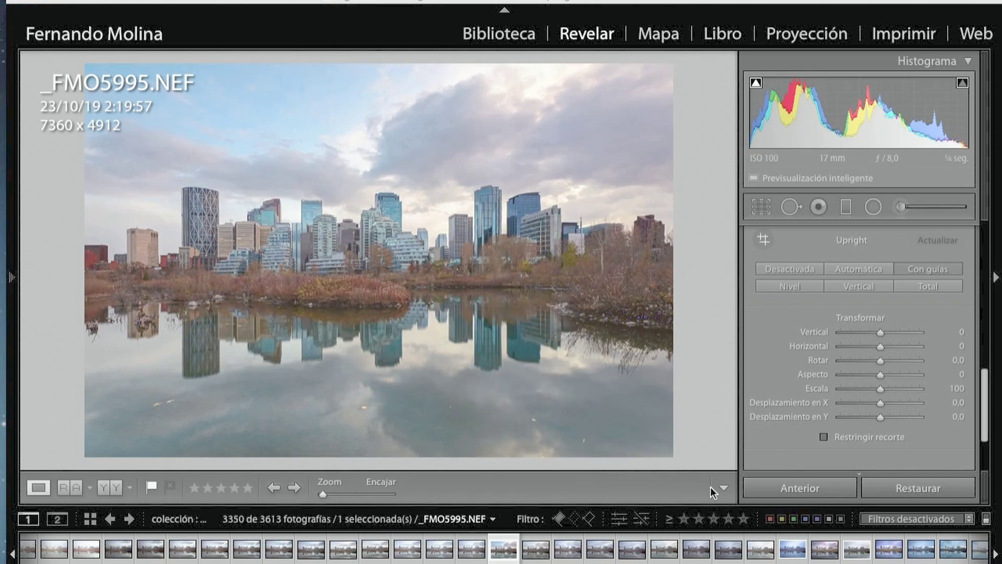
# Zoom in to check the verticals, then toggle the transform off to compare
pyautogui.click(379, 219)
pyautogui.click(388, 255)
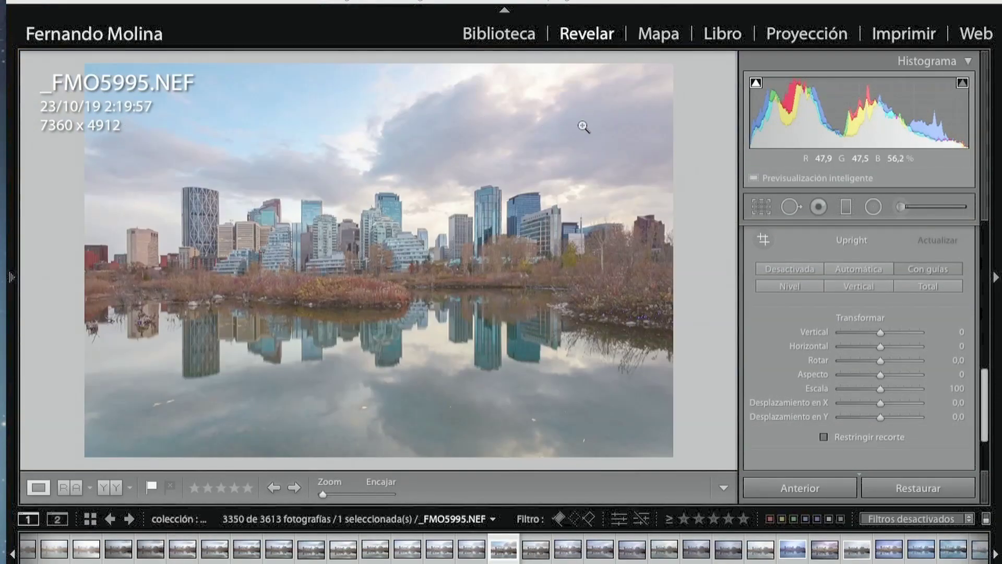
pyautogui.scroll(-2, 894, 452)
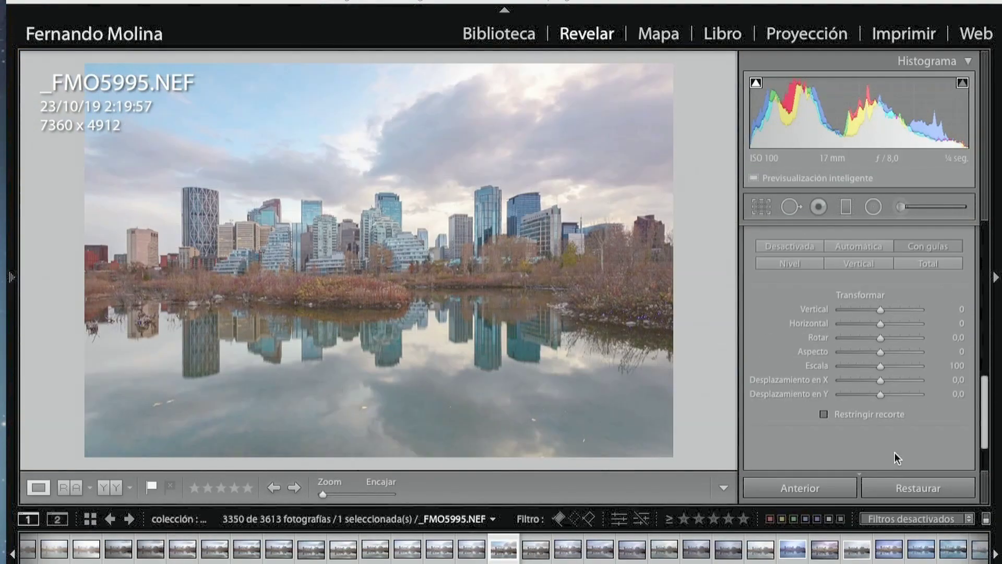
pyautogui.scroll(3, 750, 273)
pyautogui.click(747, 275)
# Restore the perspective correction, add a -16 vignette, and save a snapshot of the edit
pyautogui.click(749, 273)
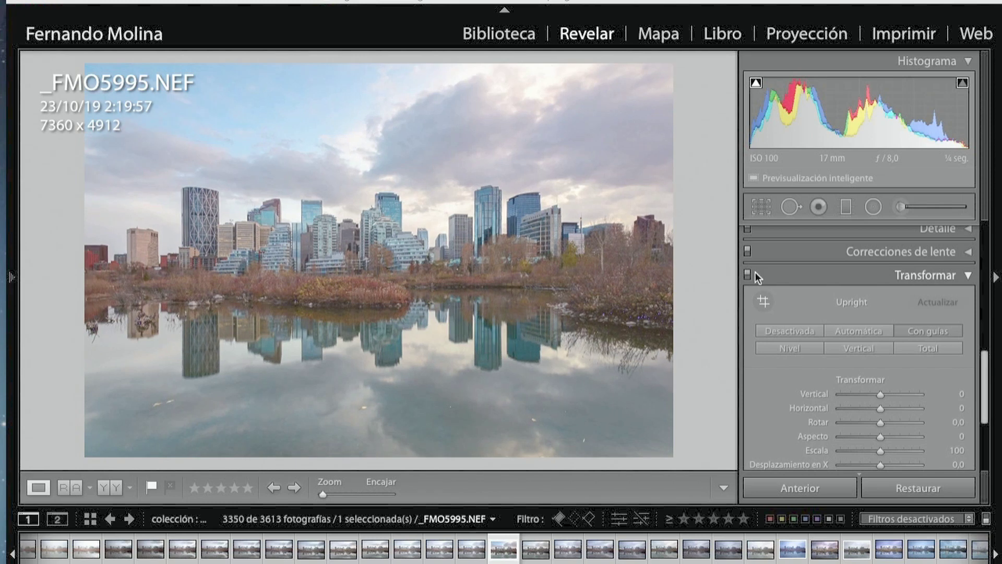
pyautogui.click(968, 275)
pyautogui.click(969, 427)
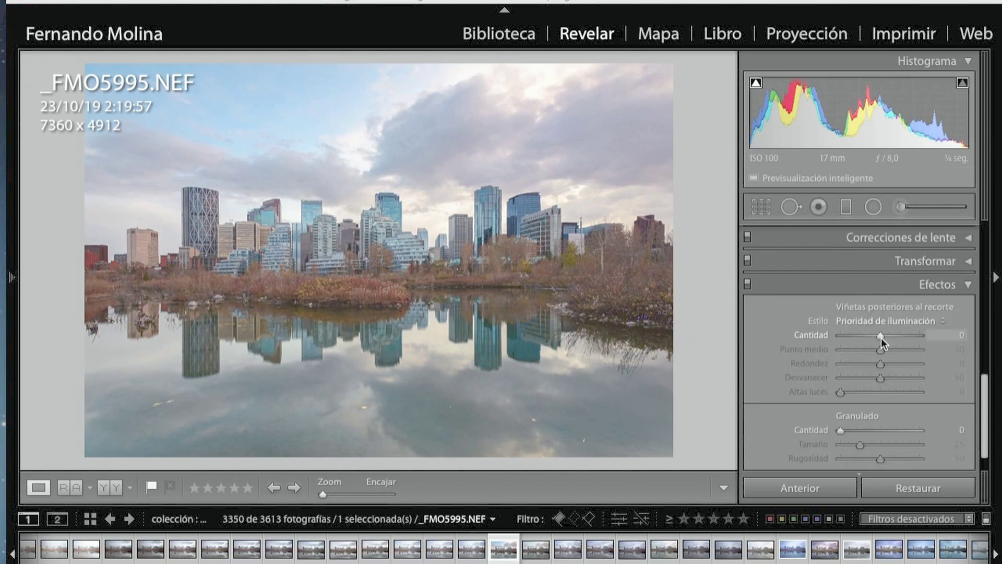
pyautogui.moveTo(881, 337); pyautogui.dragTo(879, 340)
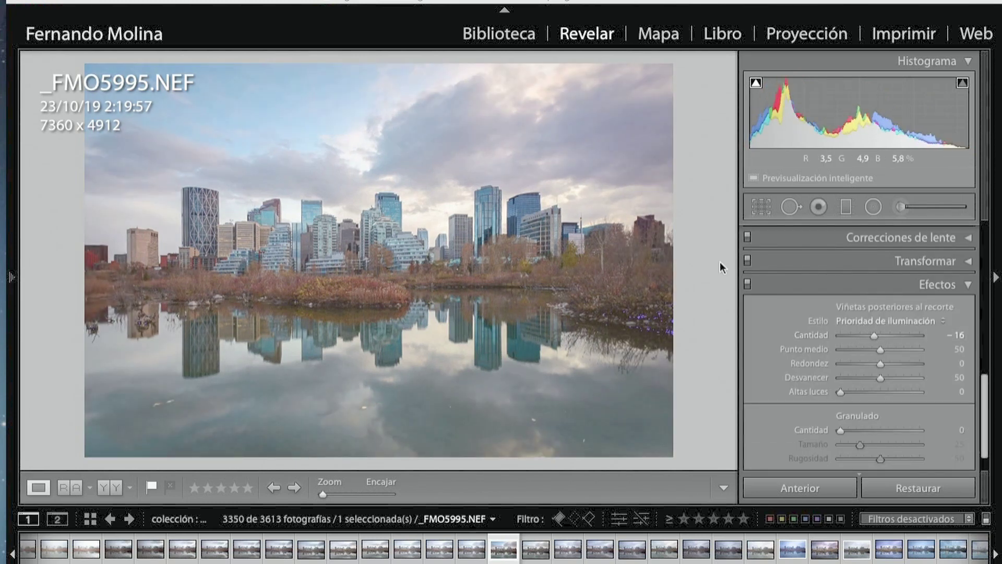
pyautogui.scroll(3, 867, 288)
pyautogui.scroll(5, 863, 296)
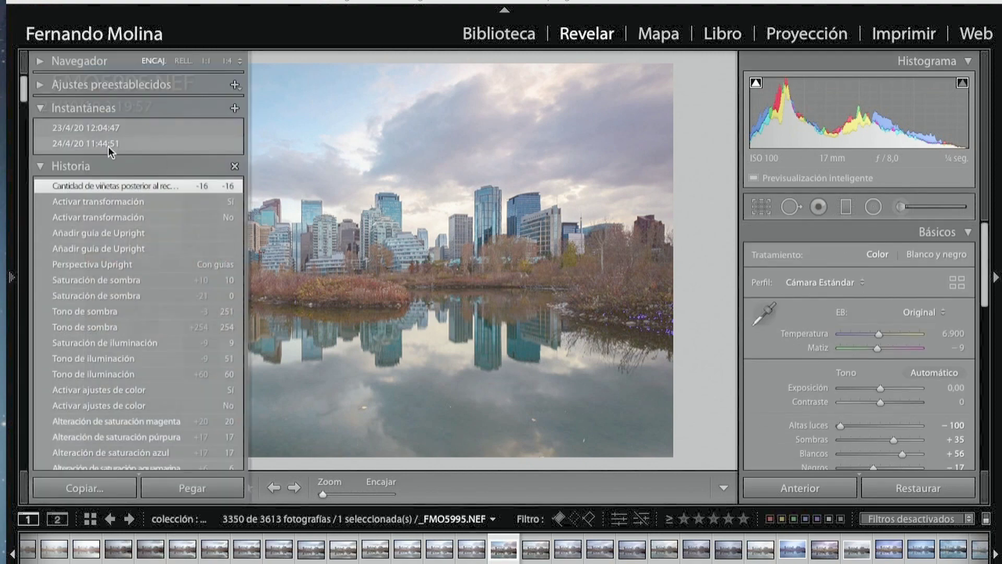
pyautogui.hotkey('ctrl', 'n')
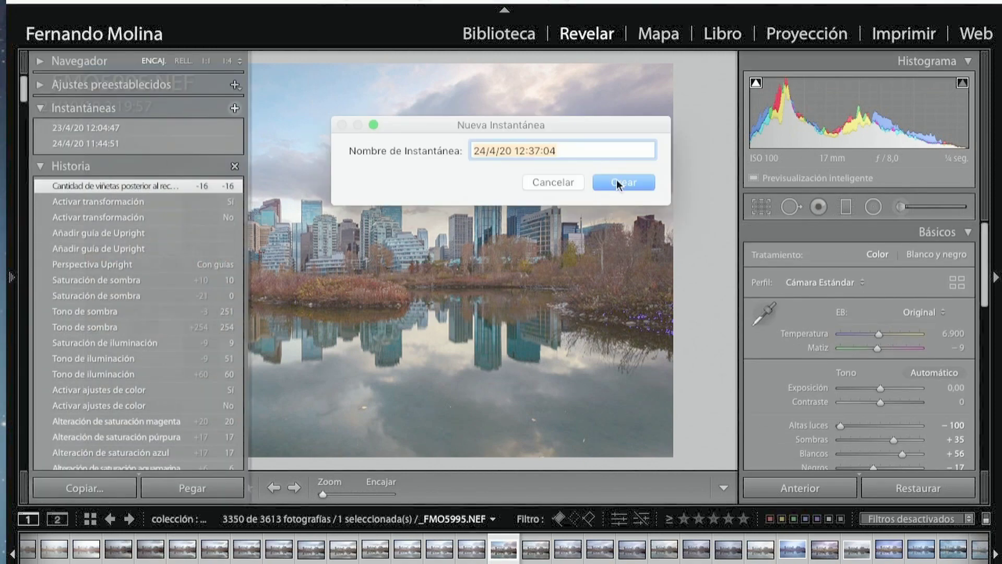
pyautogui.click(615, 180)
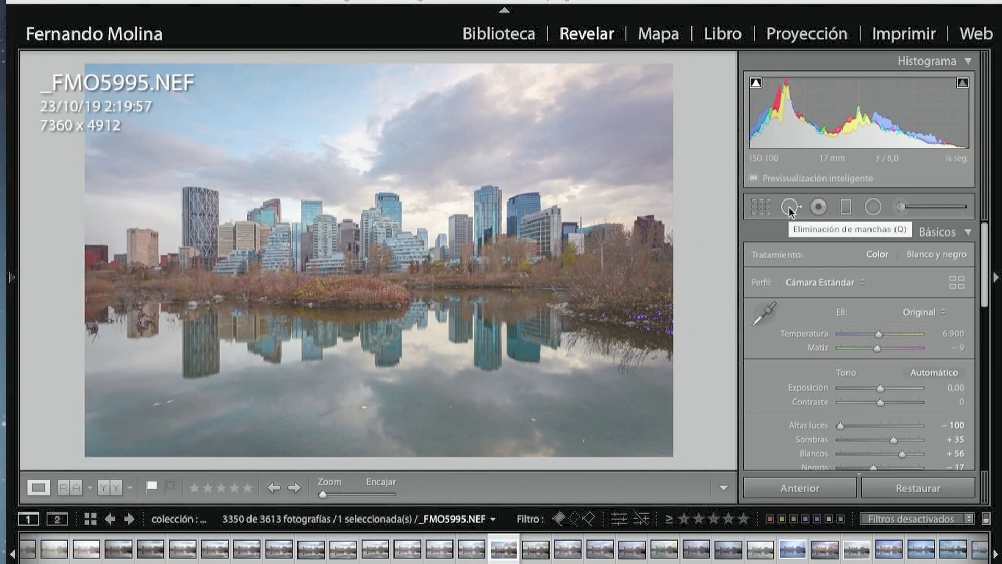
# Rotate the crop slightly to level the photo, leaving it 7337 x 4896
pyautogui.press('r')
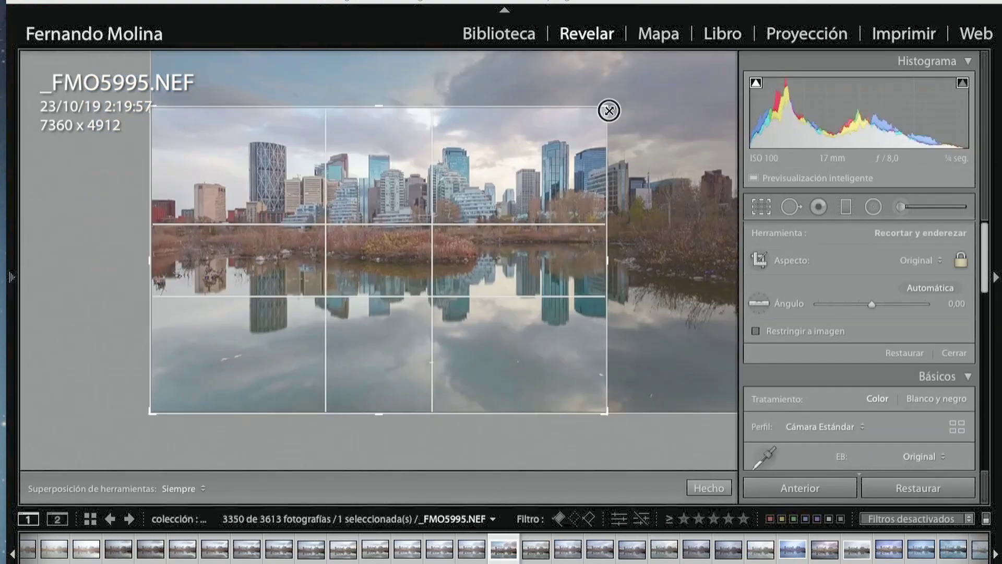
pyautogui.moveTo(704, 130); pyautogui.dragTo(704, 131)
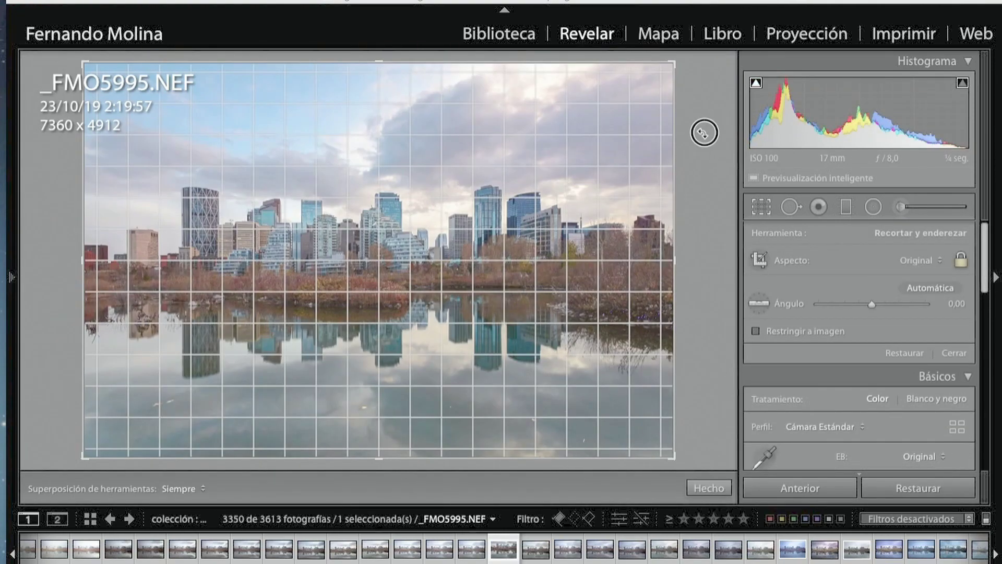
pyautogui.click(708, 488)
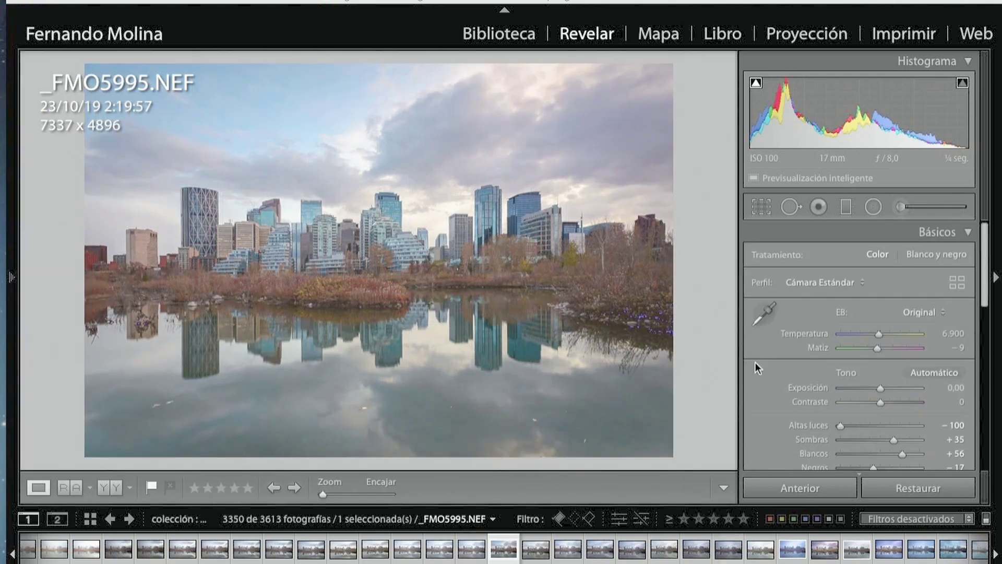
# Use Visualize Spots with adjusted sensitivity to locate blemishes in the photo
pyautogui.click(791, 207)
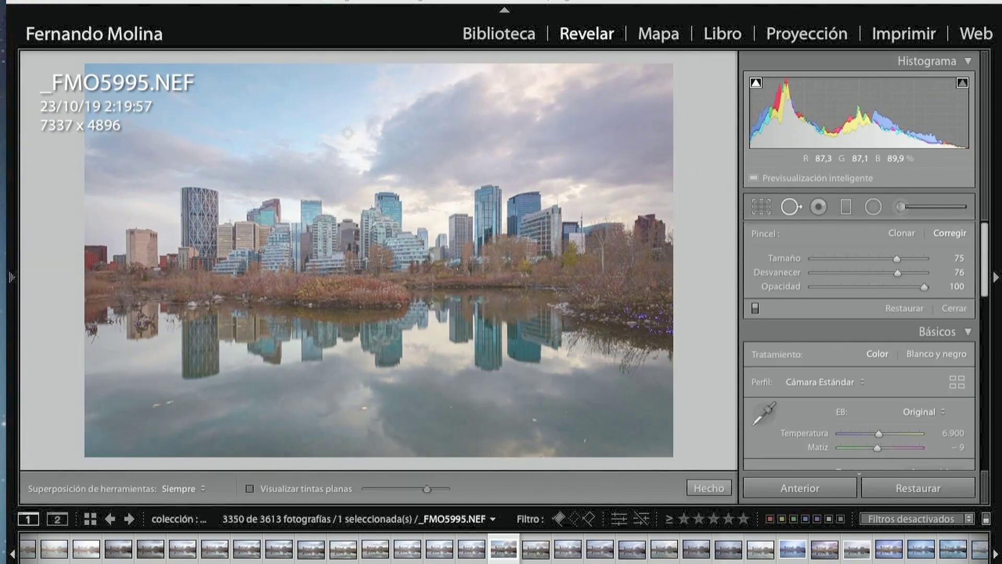
pyautogui.click(250, 489)
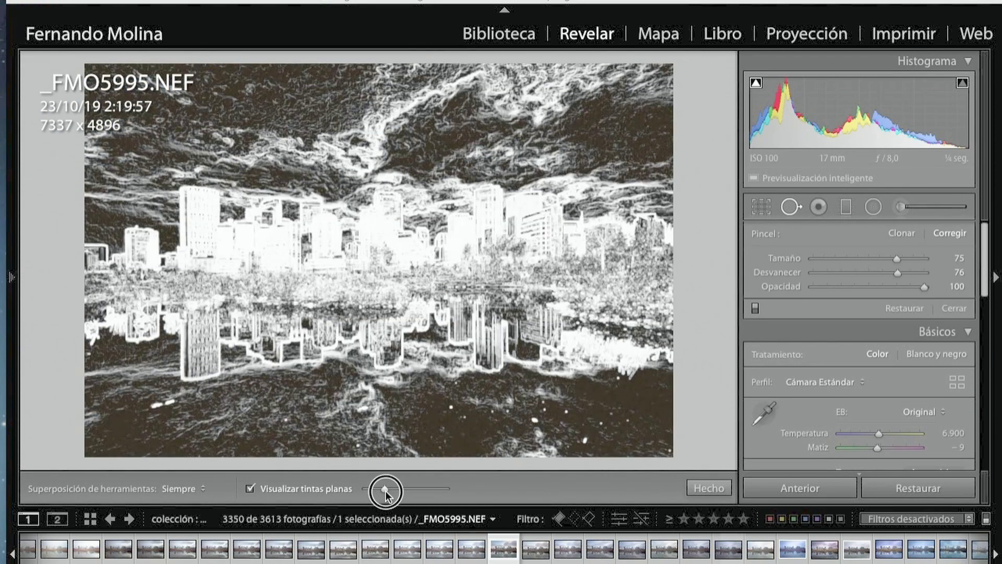
pyautogui.moveTo(378, 490); pyautogui.dragTo(424, 488)
pyautogui.click(250, 489)
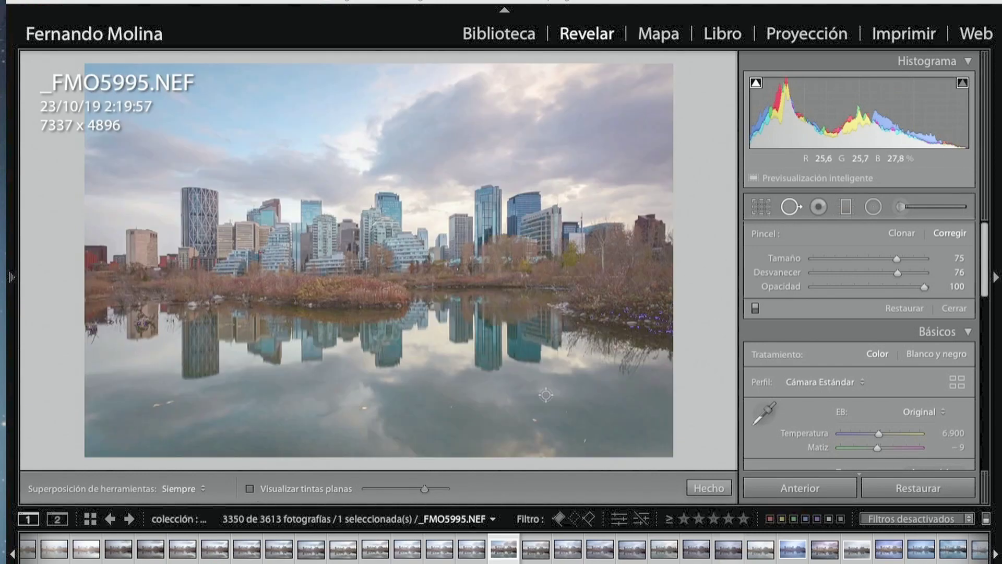
pyautogui.click(708, 488)
# At 1:1, heal the floating debris and a feather in the water
pyautogui.click(262, 407)
pyautogui.press('q')
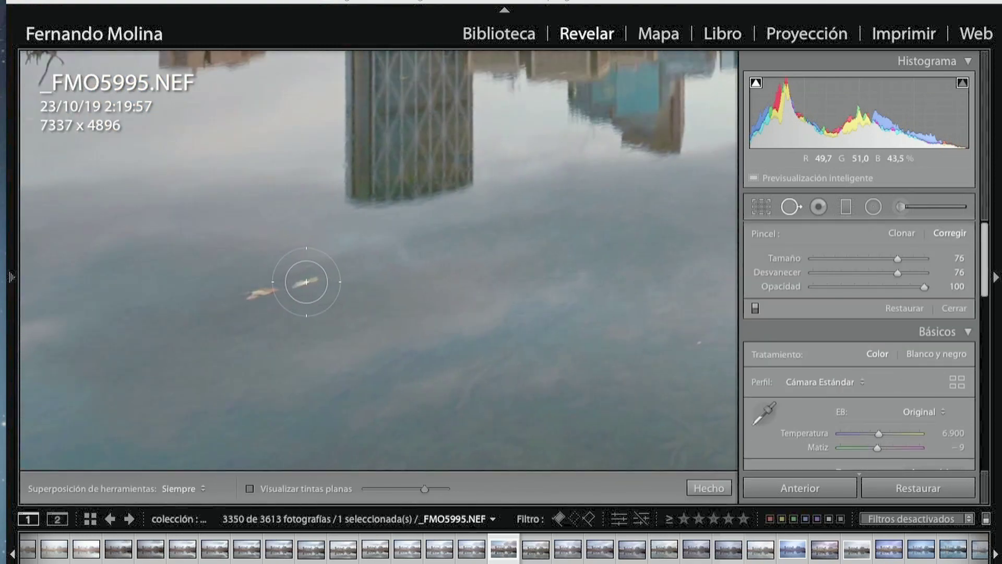
pyautogui.click(306, 282)
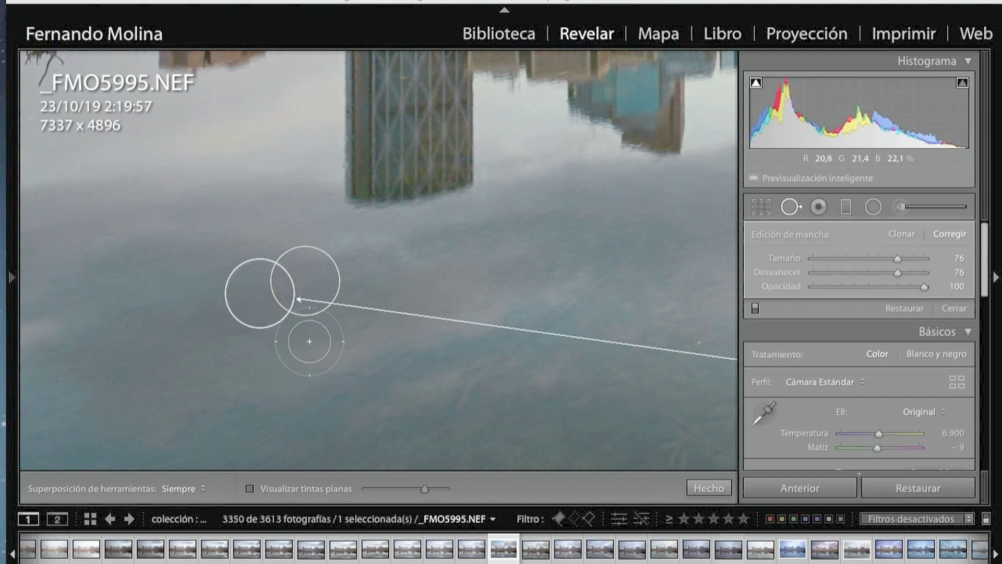
pyautogui.press('q')
pyautogui.moveTo(314, 308); pyautogui.dragTo(374, 331)
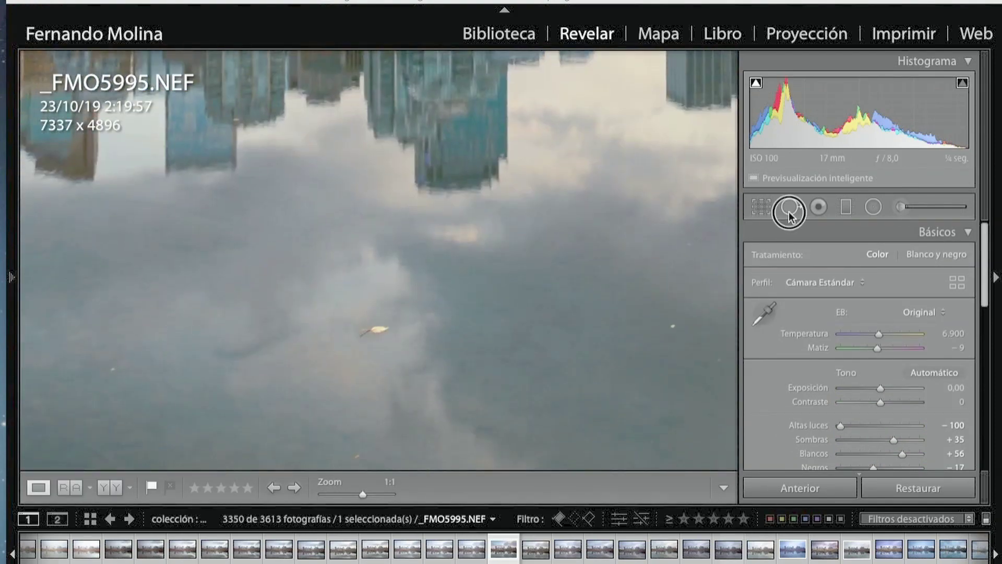
pyautogui.press('q')
pyautogui.click(375, 331)
pyautogui.press('q')
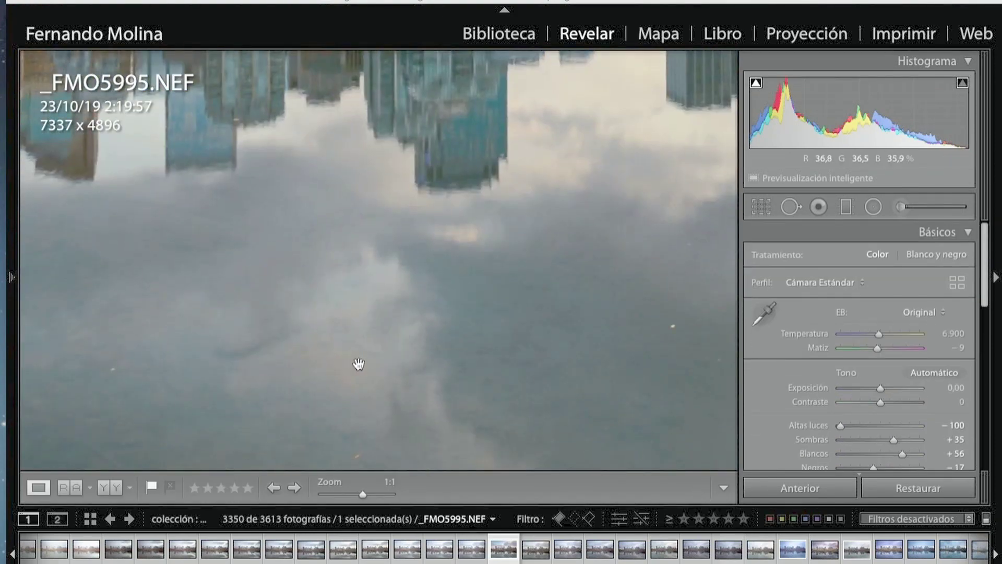
# Heal another feather and a dust spot in the reflection
pyautogui.moveTo(358, 364); pyautogui.dragTo(376, 354)
pyautogui.press('q')
pyautogui.click(584, 359)
pyautogui.press('q')
pyautogui.press('q')
pyautogui.click(302, 313)
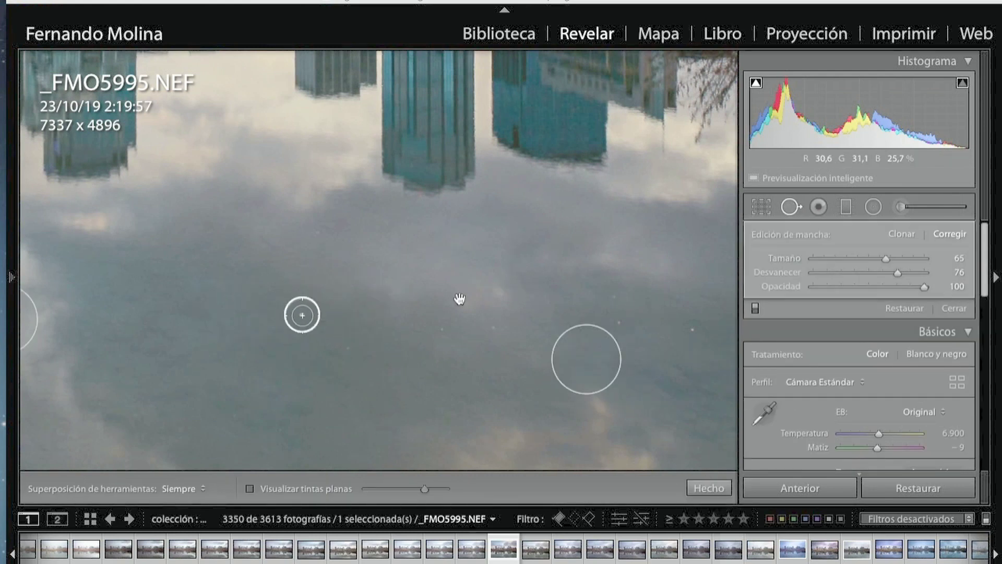
pyautogui.click(707, 488)
# Heal two more water spots, then return to the fitted full-photo view
pyautogui.moveTo(555, 388); pyautogui.dragTo(372, 253)
pyautogui.press('q')
pyautogui.click(485, 315)
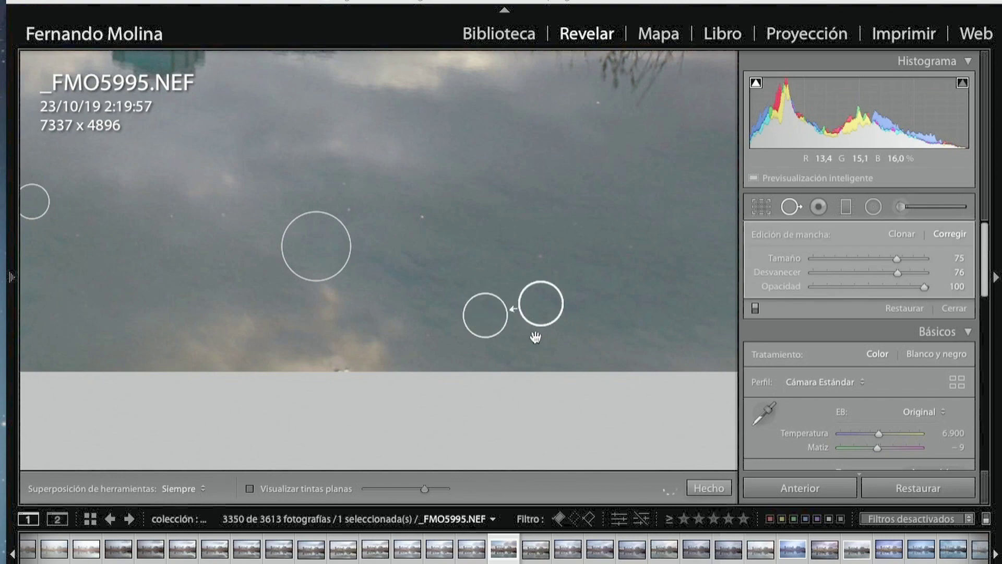
pyautogui.click(340, 368)
pyautogui.click(708, 488)
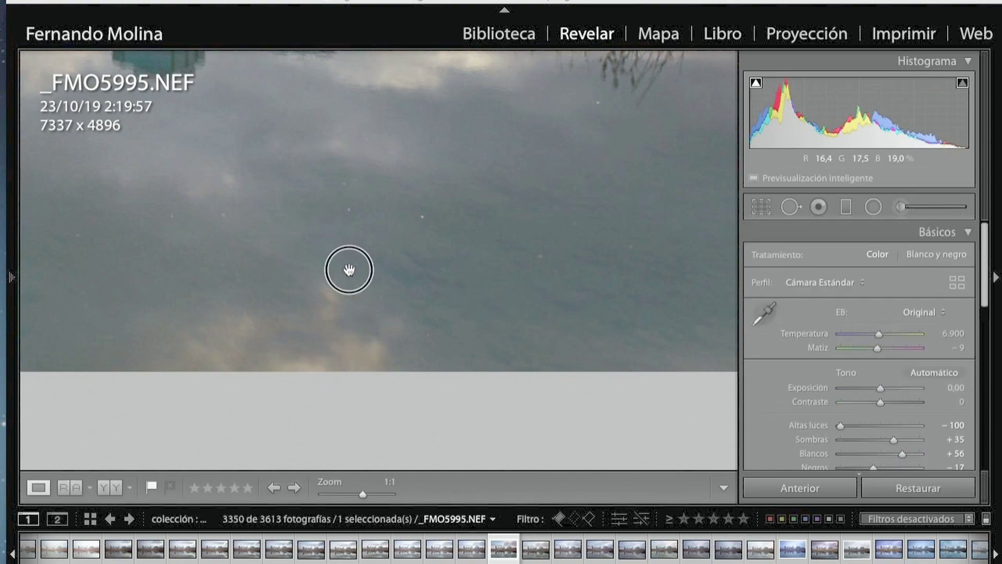
pyautogui.click(346, 268)
pyautogui.click(521, 409)
pyautogui.click(232, 342)
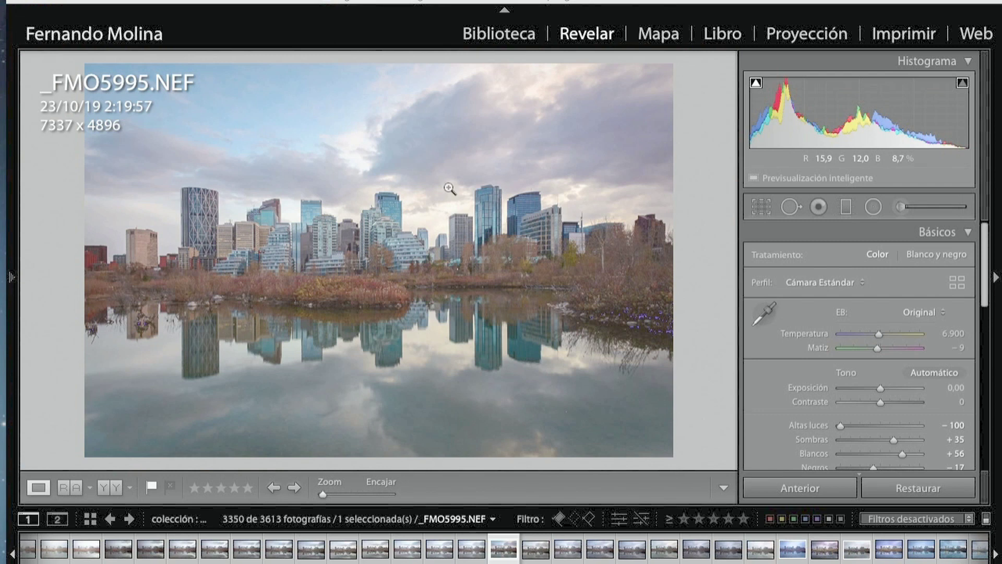
# Add a sky gradient with lower exposure and highlights and lifted shadows
pyautogui.press('m')
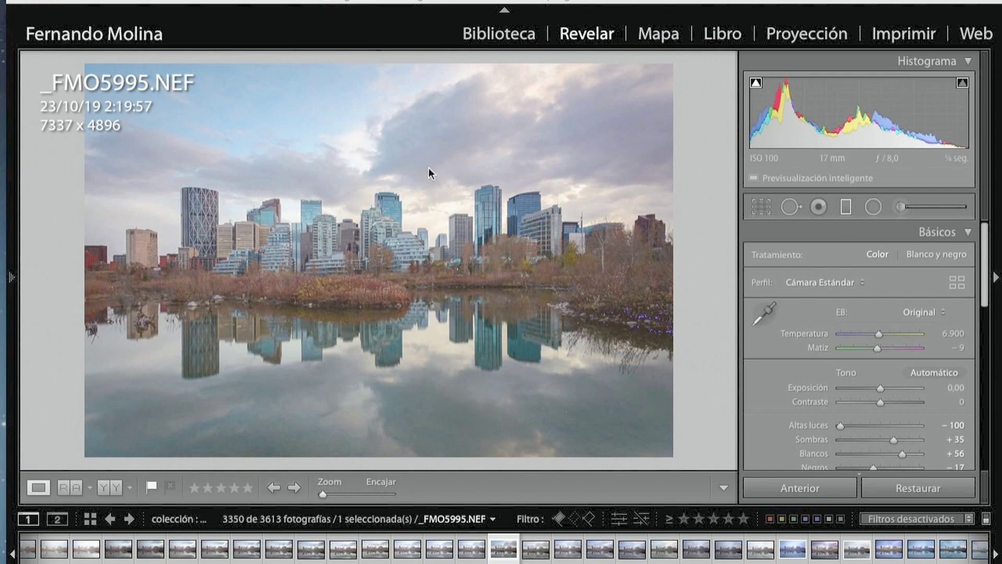
pyautogui.moveTo(386, 196); pyautogui.dragTo(387, 267)
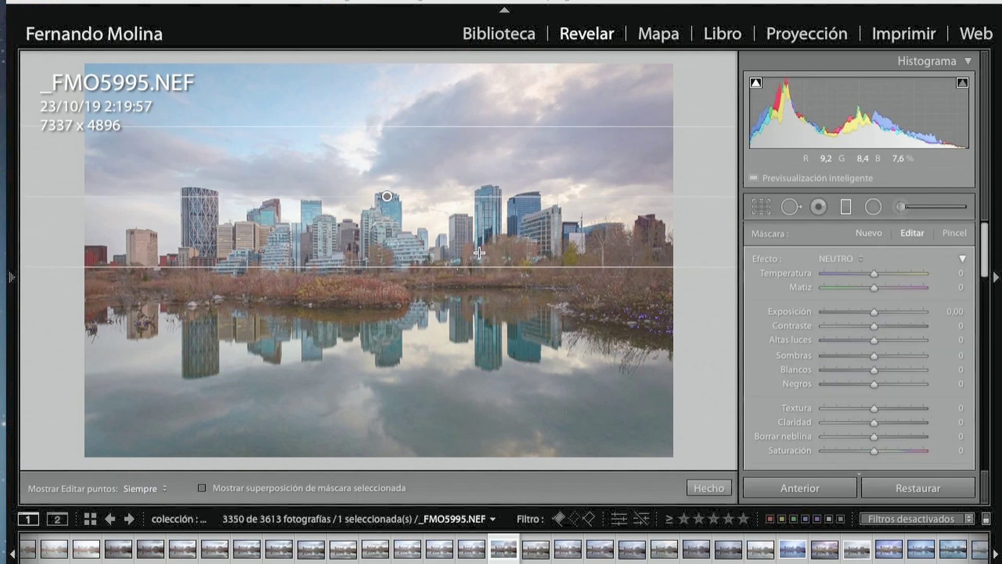
pyautogui.moveTo(873, 311); pyautogui.dragTo(869, 312)
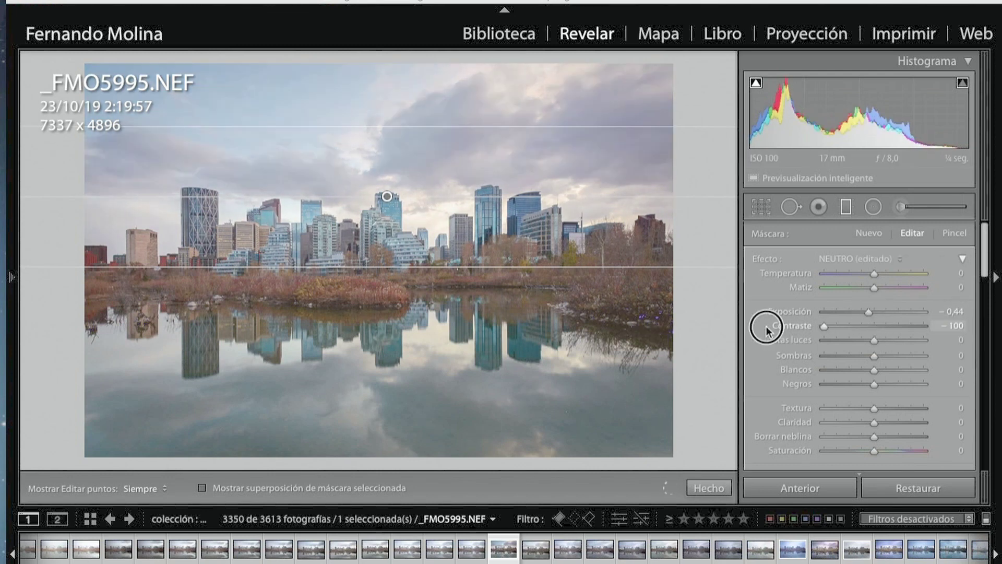
pyautogui.moveTo(875, 340); pyautogui.dragTo(830, 342)
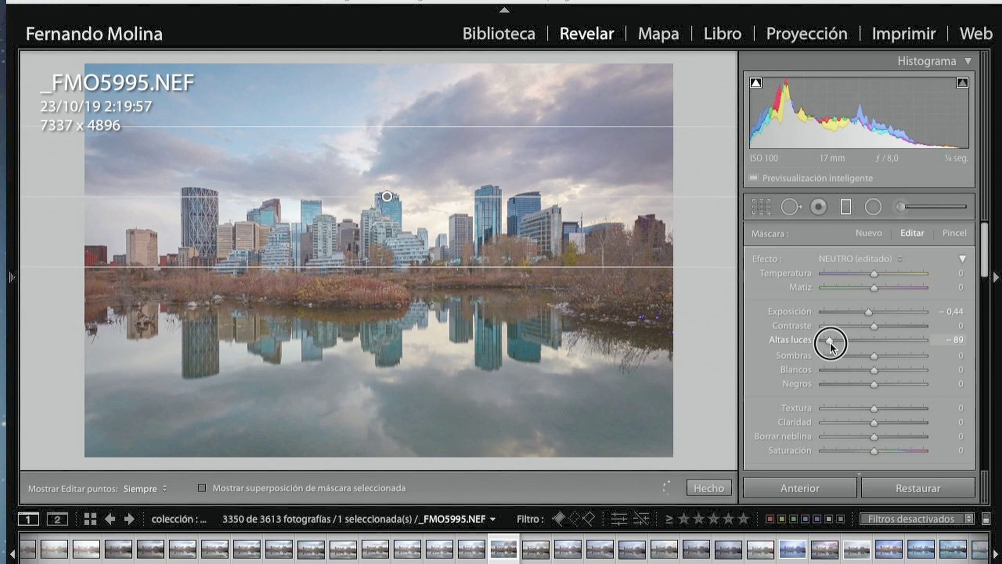
pyautogui.moveTo(884, 355); pyautogui.dragTo(927, 336)
pyautogui.click(708, 488)
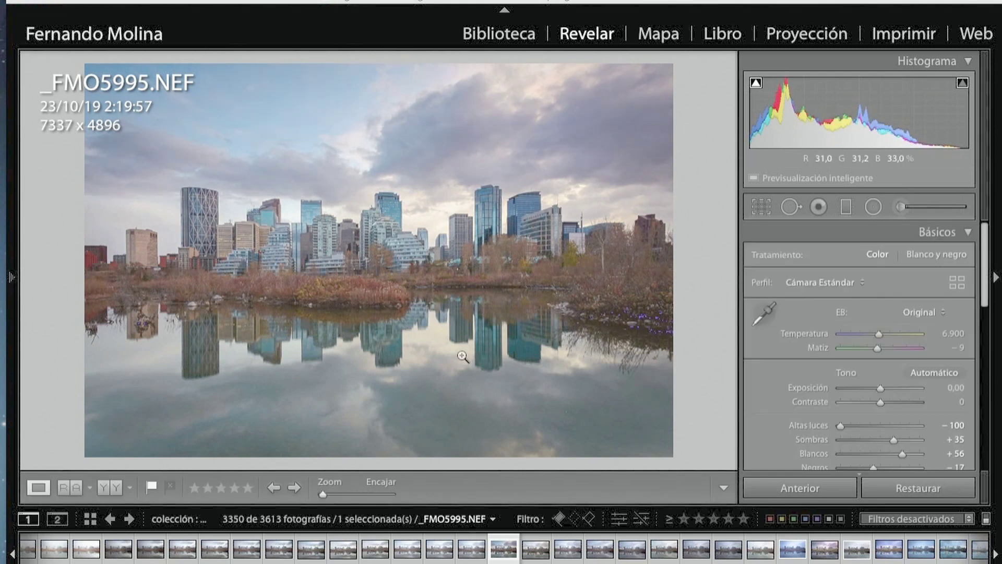
# Add a second gradient over the skyline with temperature +11 and tint +11
pyautogui.press('m')
pyautogui.moveTo(383, 373); pyautogui.dragTo(385, 214)
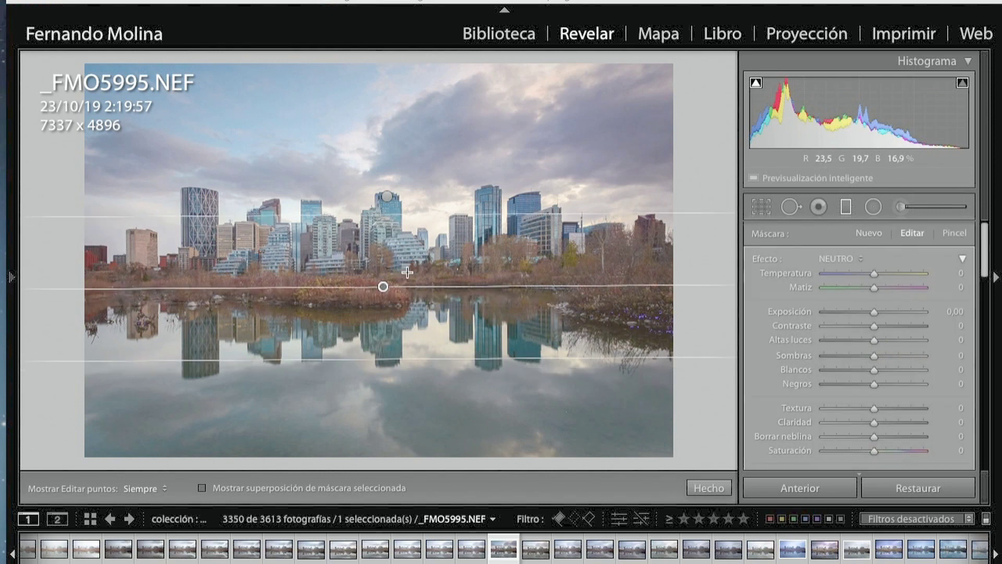
pyautogui.click(875, 288)
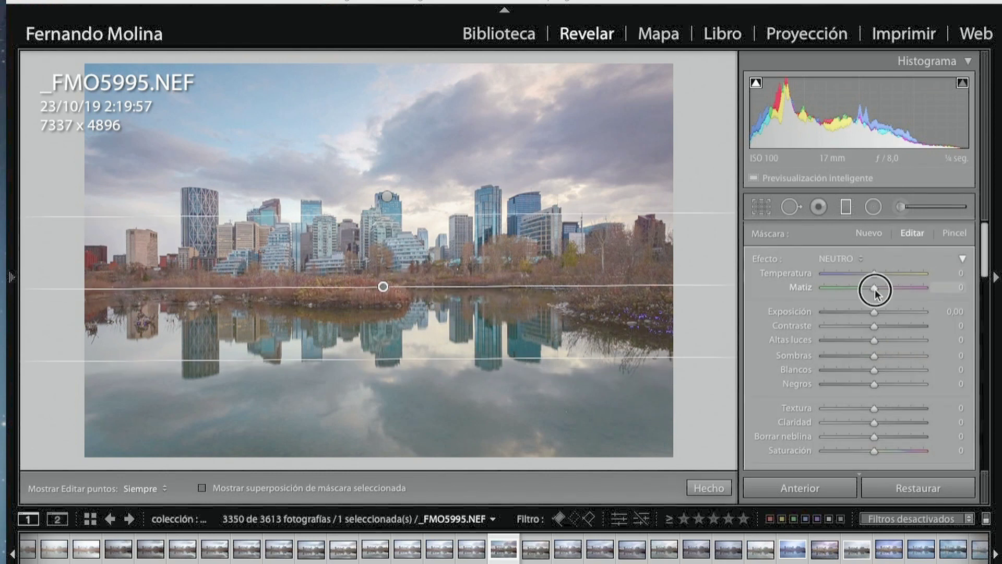
pyautogui.moveTo(876, 290); pyautogui.dragTo(879, 274)
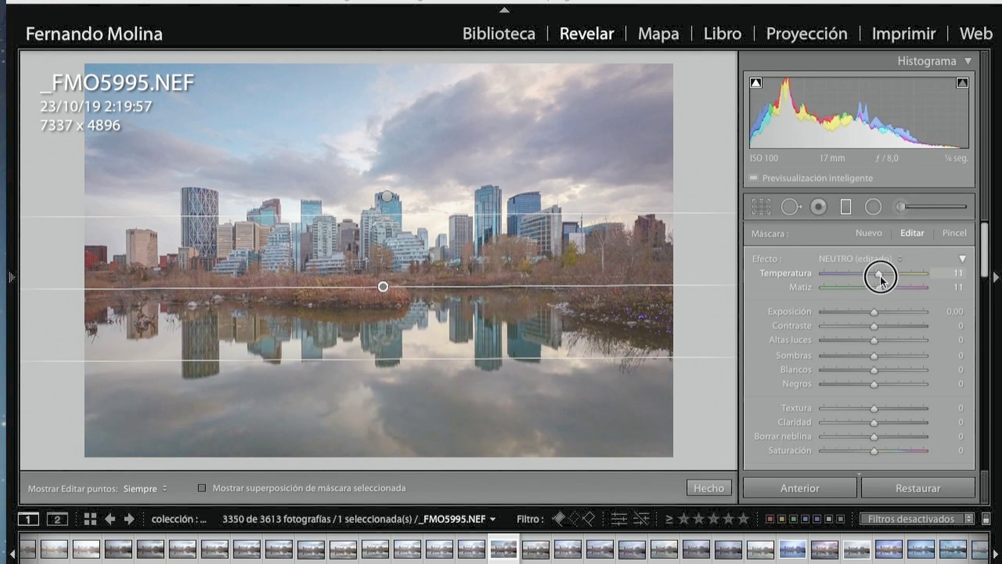
pyautogui.press('m')
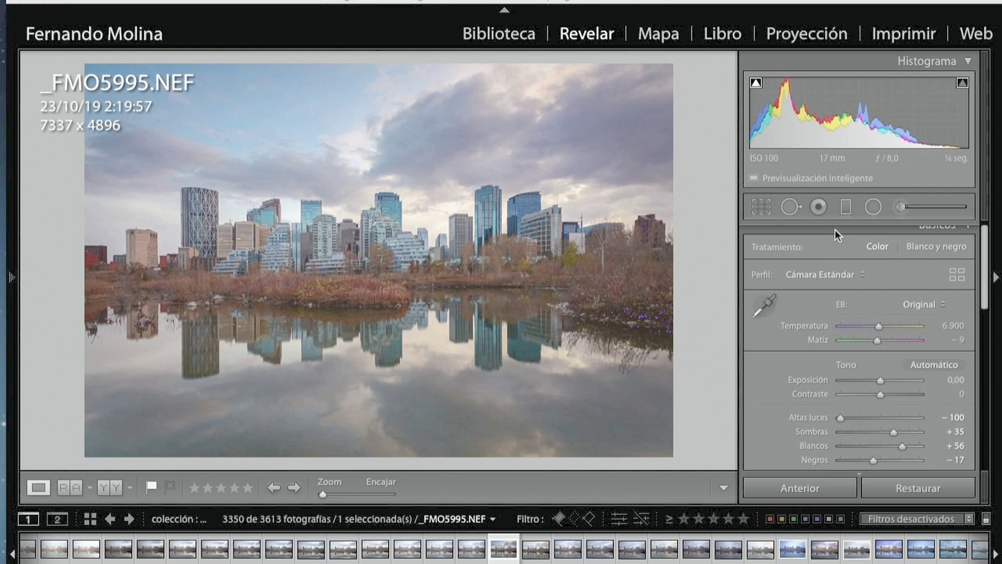
pyautogui.click(873, 206)
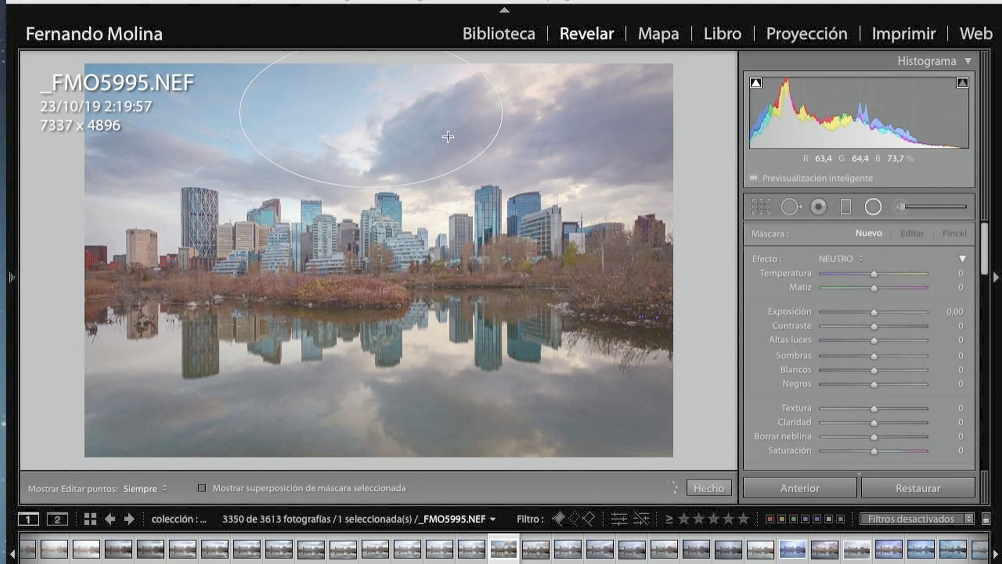
# Draw a radial mask over the clouds with exposure -0.40
pyautogui.moveTo(391, 112); pyautogui.dragTo(476, 170)
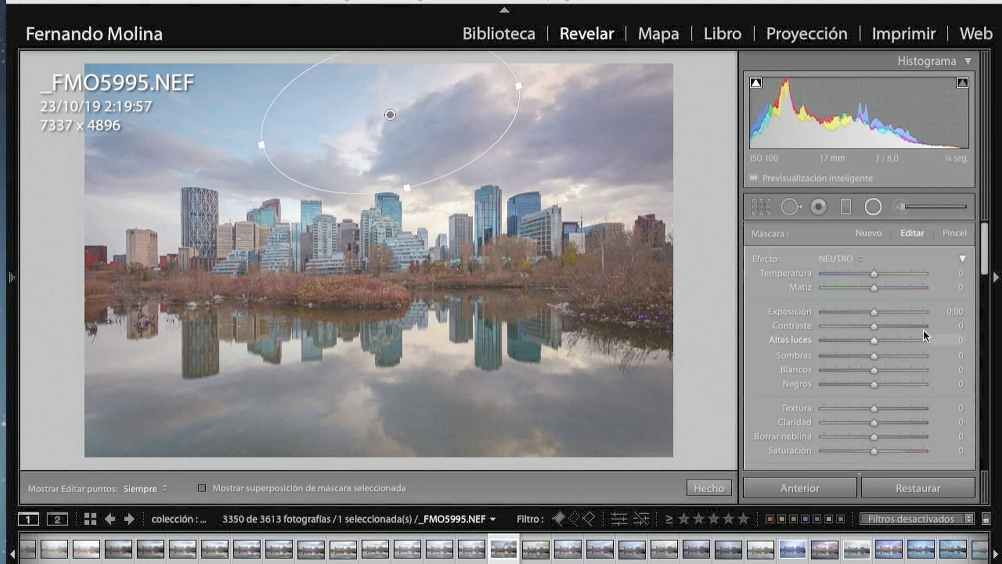
pyautogui.moveTo(875, 316); pyautogui.dragTo(870, 316)
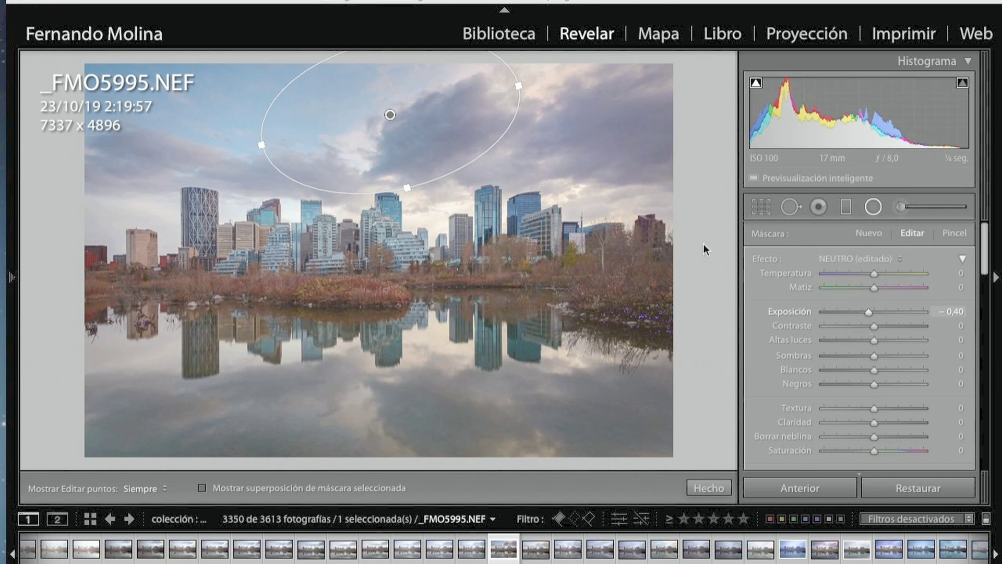
pyautogui.moveTo(391, 115); pyautogui.dragTo(361, 115)
pyautogui.scroll(-5, 888, 365)
# Limit the cloud mask with a Luminance range mask reaching 87/100
pyautogui.click(914, 361)
pyautogui.click(923, 389)
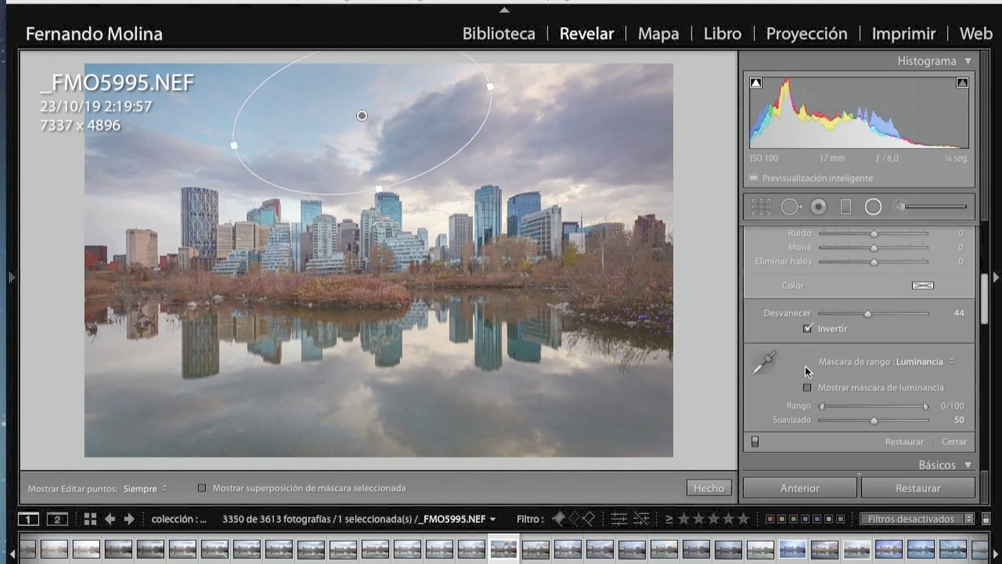
pyautogui.click(807, 388)
pyautogui.moveTo(875, 420)
pyautogui.mouseDown()
pyautogui.moveTo(771, 409)
pyautogui.moveTo(908, 405)
pyautogui.mouseUp()
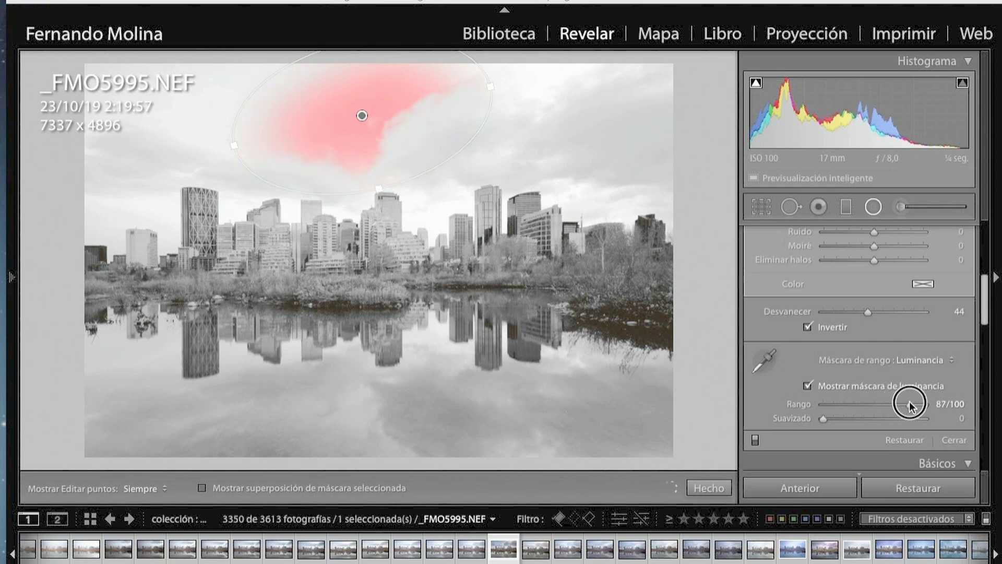
pyautogui.click(808, 386)
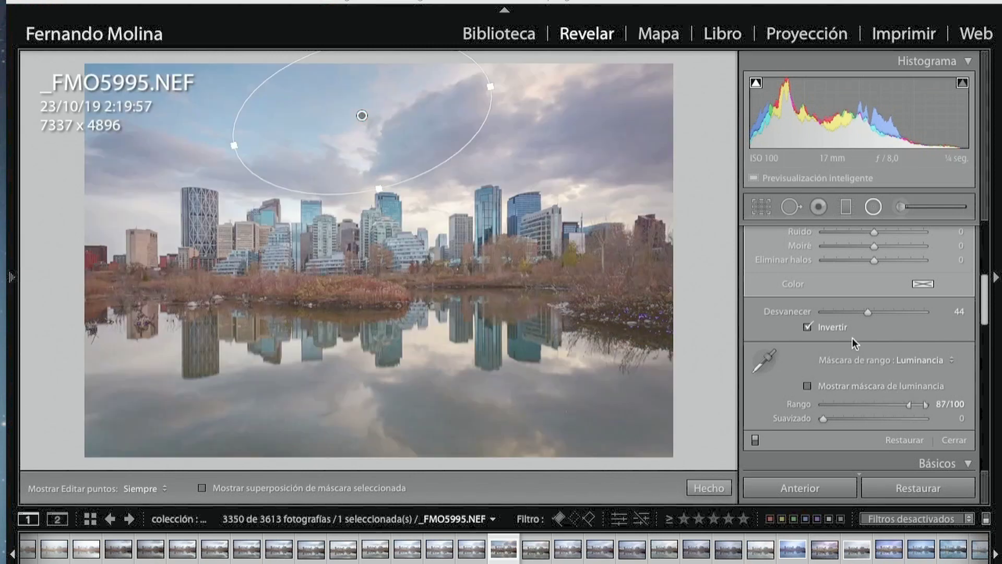
pyautogui.scroll(5, 853, 337)
pyautogui.click(708, 487)
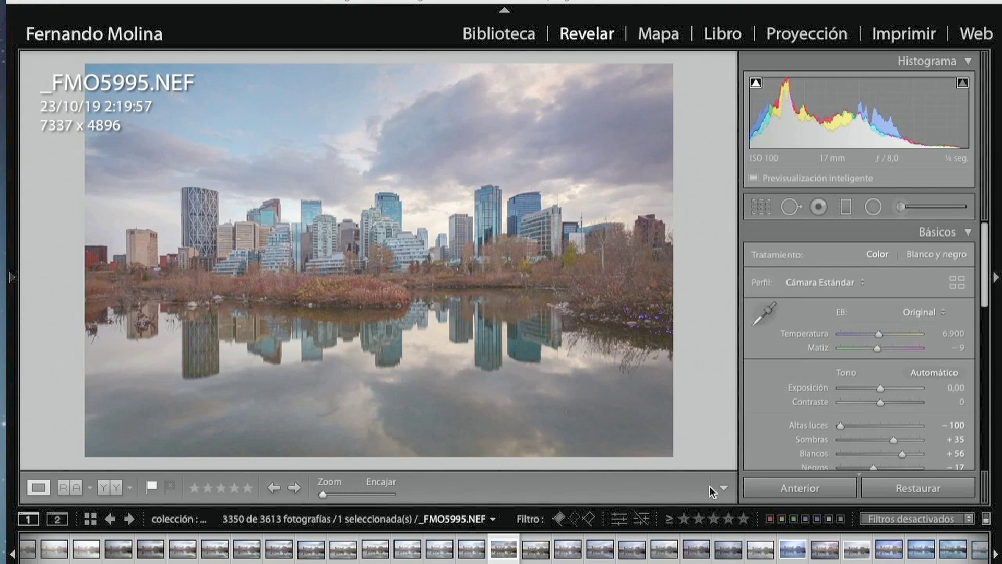
# Radial mask on right bushes: temperature 15, exposure 0.56, texture 15, contrast 6, more saturation and shadows
pyautogui.moveTo(323, 493); pyautogui.dragTo(396, 494)
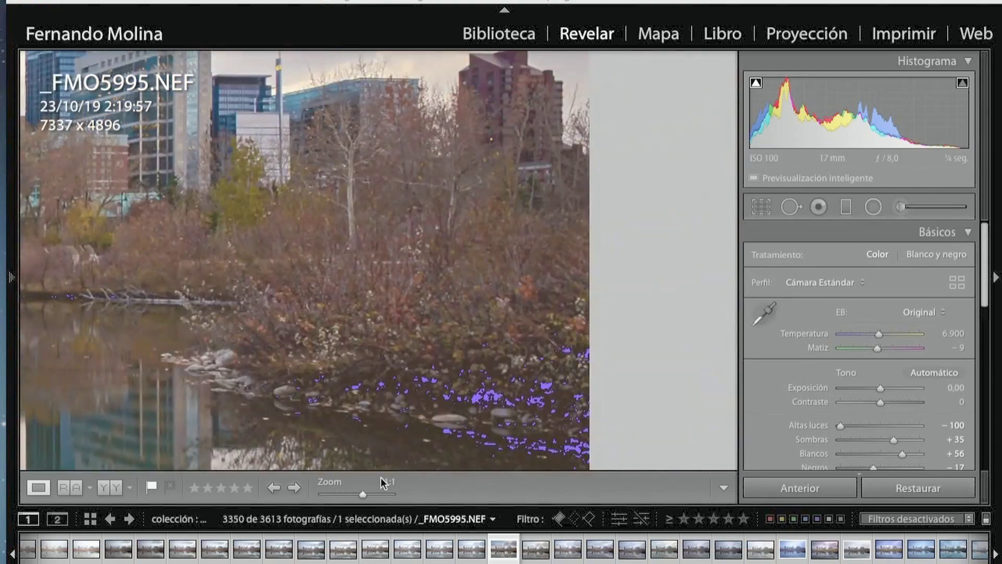
pyautogui.hotkey('shift', 'm')
pyautogui.moveTo(477, 305); pyautogui.dragTo(593, 374)
pyautogui.moveTo(448, 293); pyautogui.dragTo(475, 285)
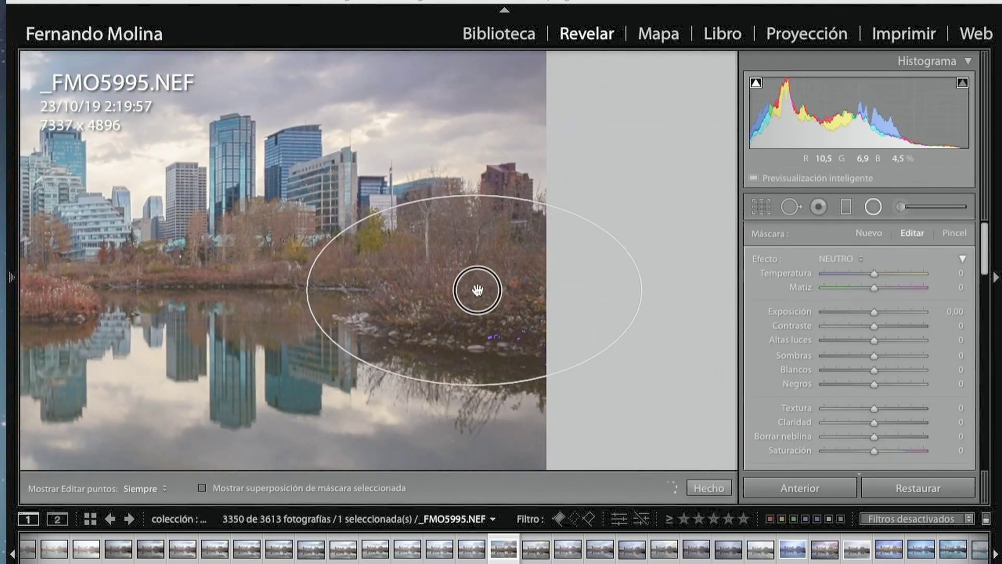
pyautogui.moveTo(874, 273); pyautogui.dragTo(879, 277)
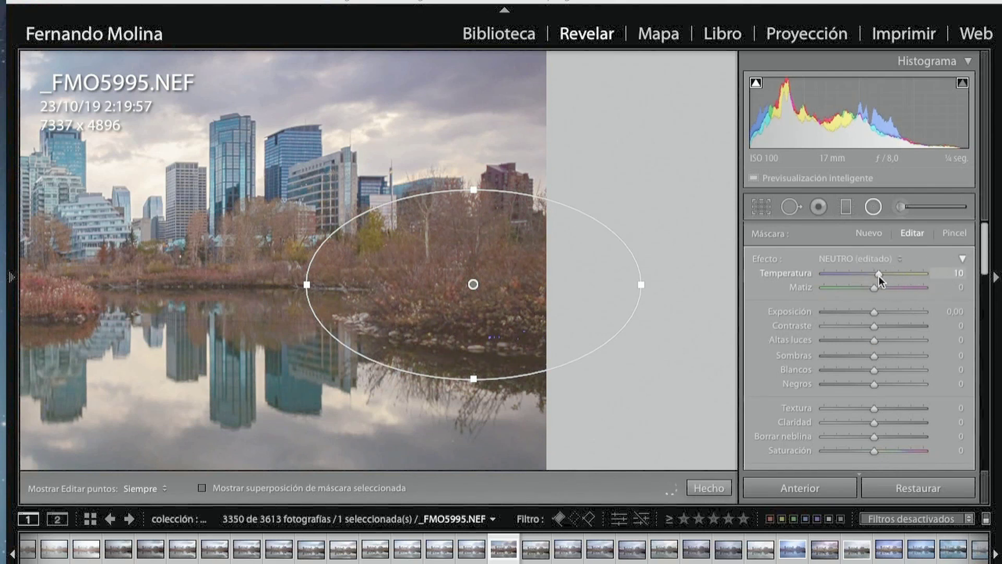
pyautogui.moveTo(874, 312); pyautogui.dragTo(882, 311)
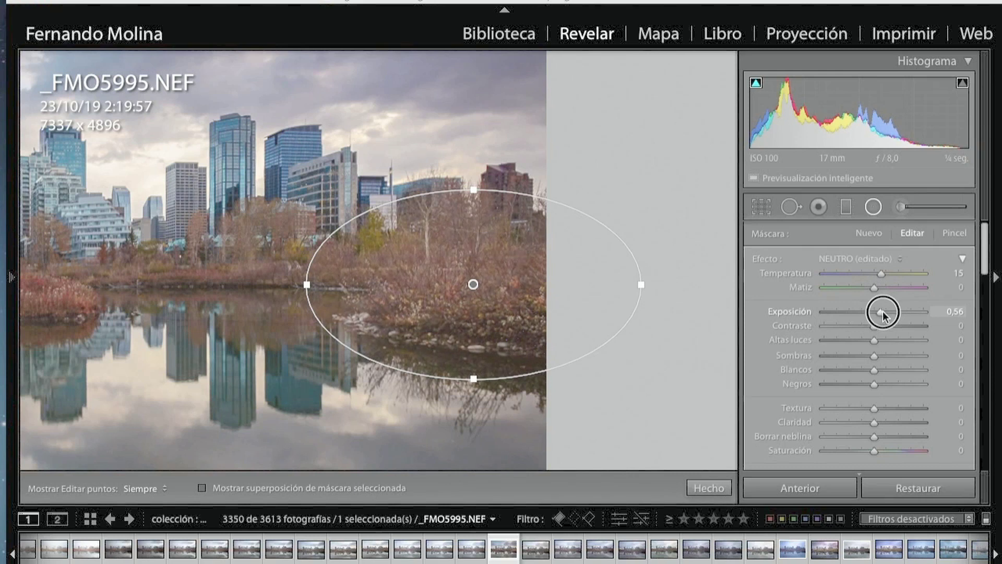
pyautogui.moveTo(875, 407); pyautogui.dragTo(883, 408)
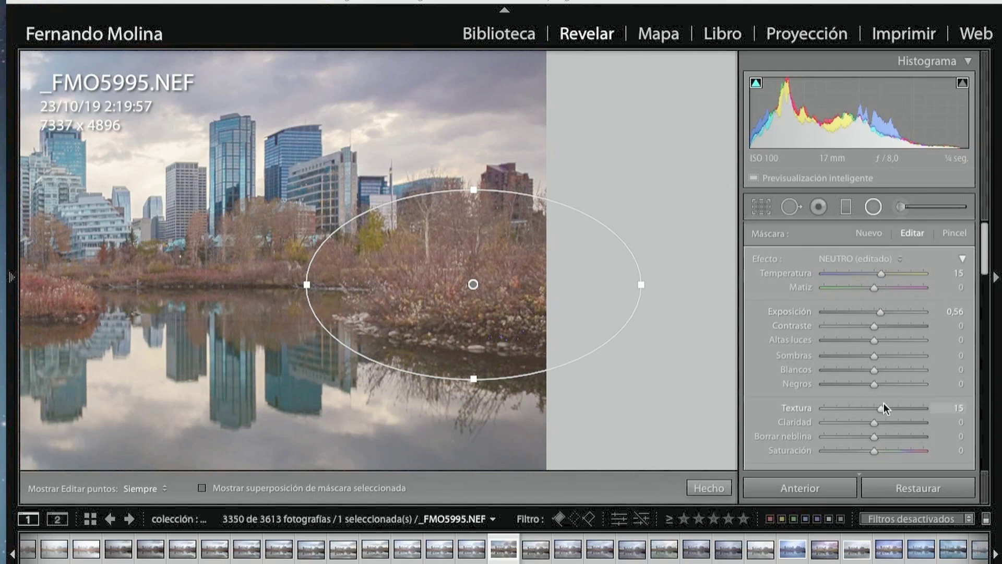
pyautogui.moveTo(873, 451); pyautogui.dragTo(877, 454)
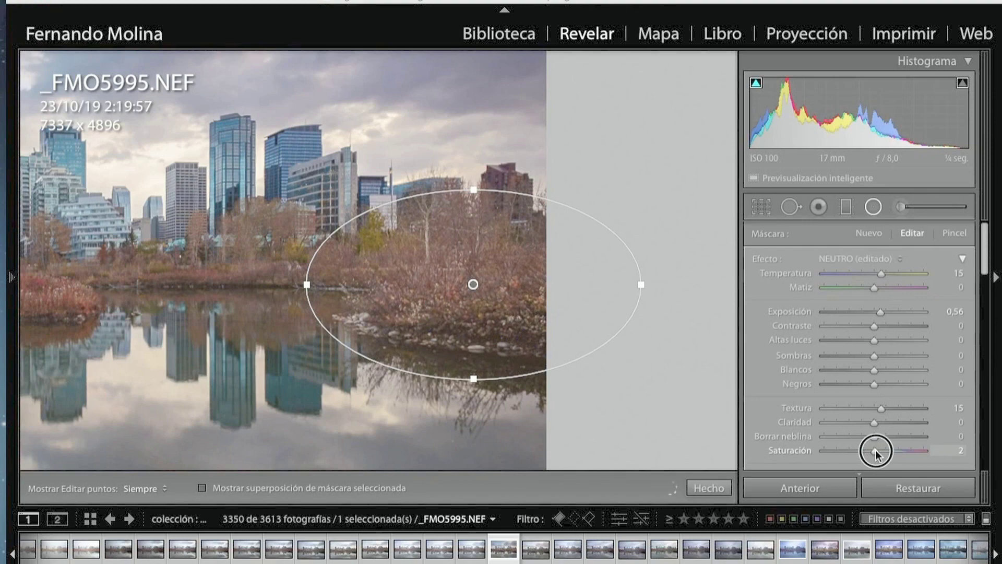
pyautogui.moveTo(873, 326); pyautogui.dragTo(884, 359)
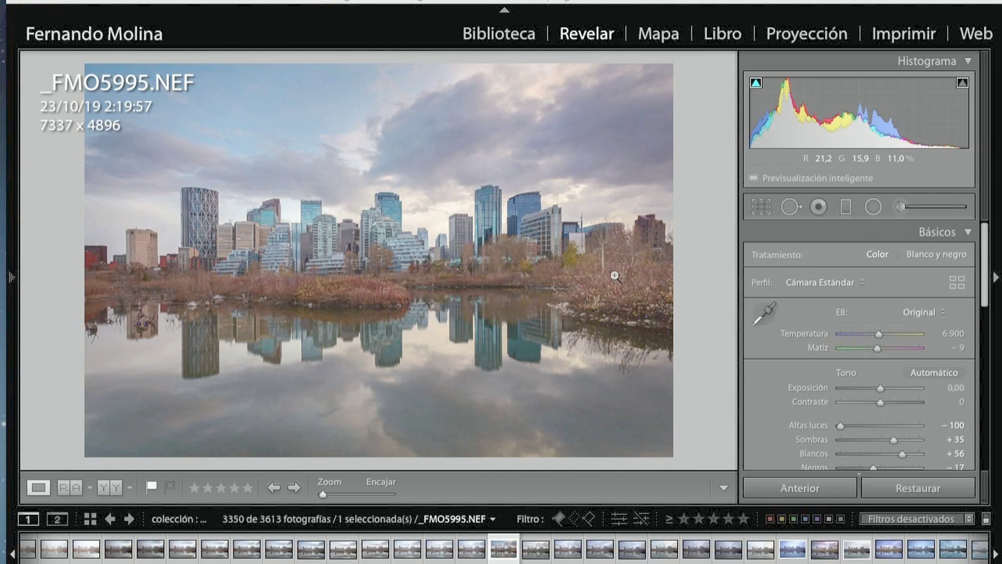
# Add a radial filter on the island: exposure 0.37, texture 29, tint -18
pyautogui.hotkey('shift', 'm')
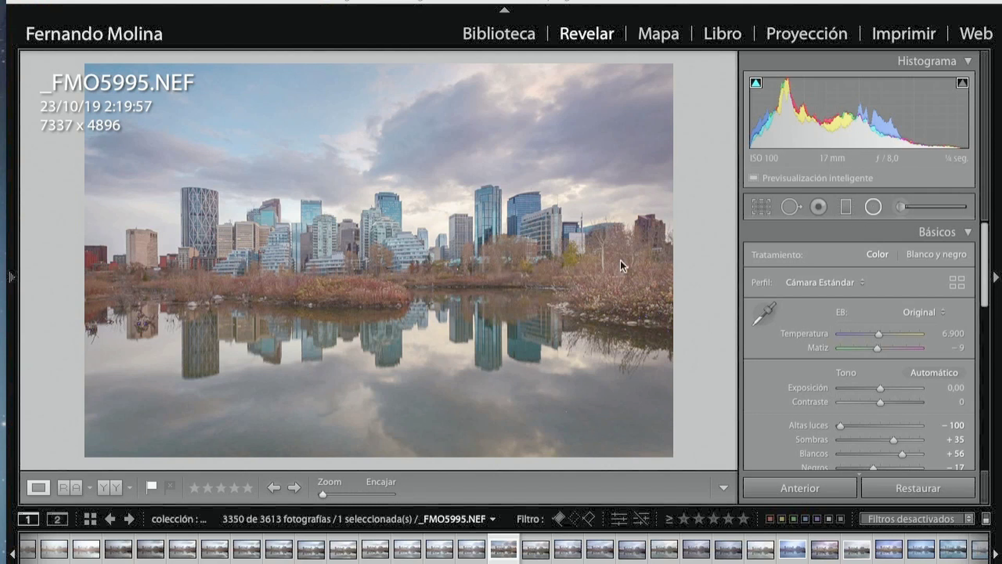
pyautogui.moveTo(447, 261); pyautogui.dragTo(564, 286)
pyautogui.moveTo(447, 264); pyautogui.dragTo(486, 267)
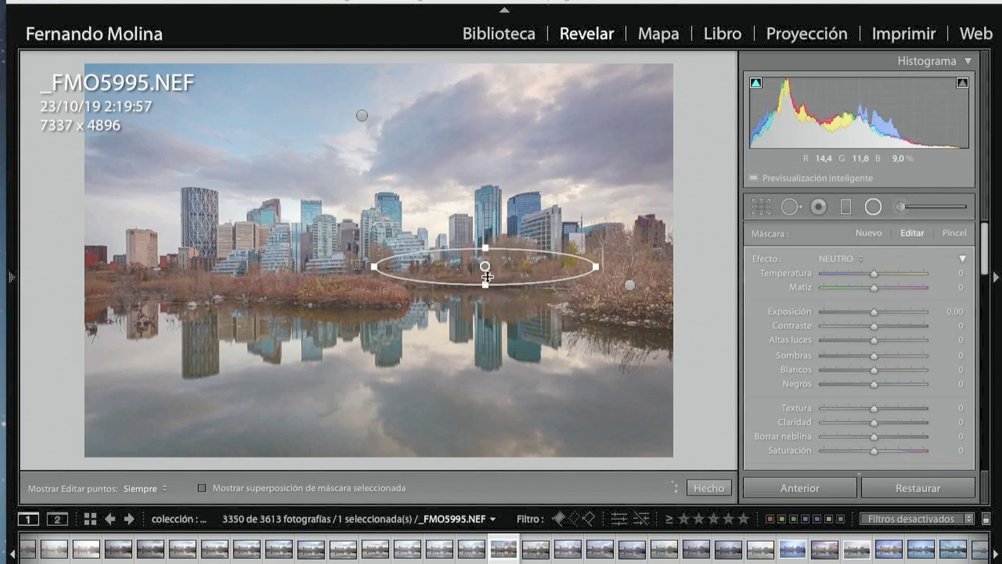
pyautogui.moveTo(874, 311); pyautogui.dragTo(878, 313)
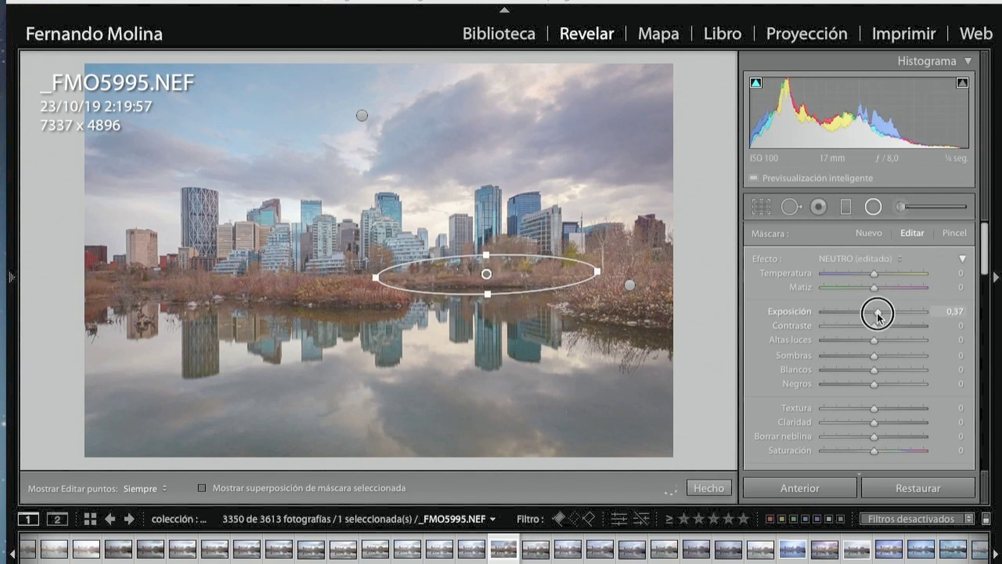
pyautogui.moveTo(873, 408); pyautogui.dragTo(889, 408)
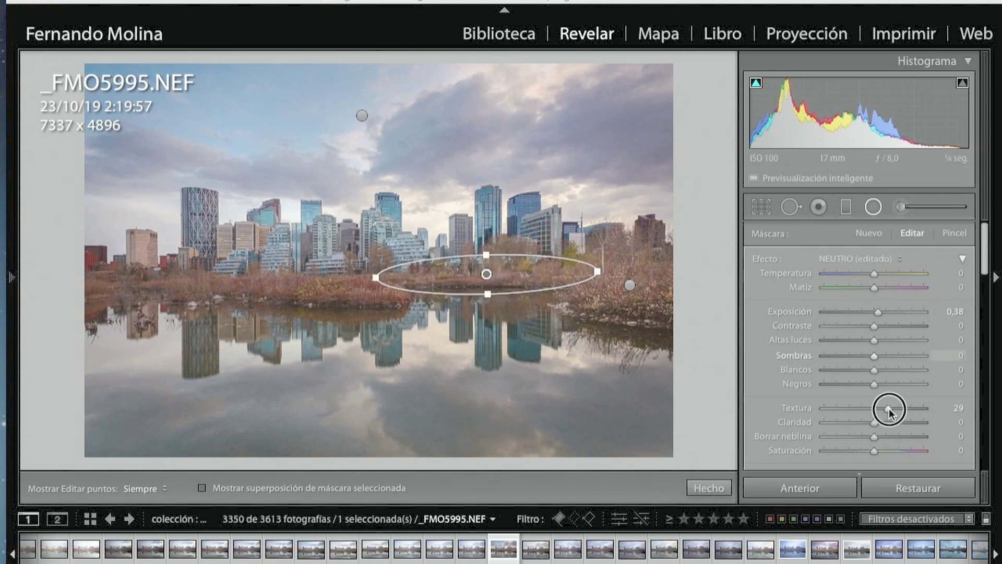
pyautogui.moveTo(873, 273); pyautogui.dragTo(865, 287)
pyautogui.moveTo(487, 274); pyautogui.dragTo(493, 271)
# Duplicate the island radial filter and move the copy onto the left vegetation
pyautogui.click(629, 285)
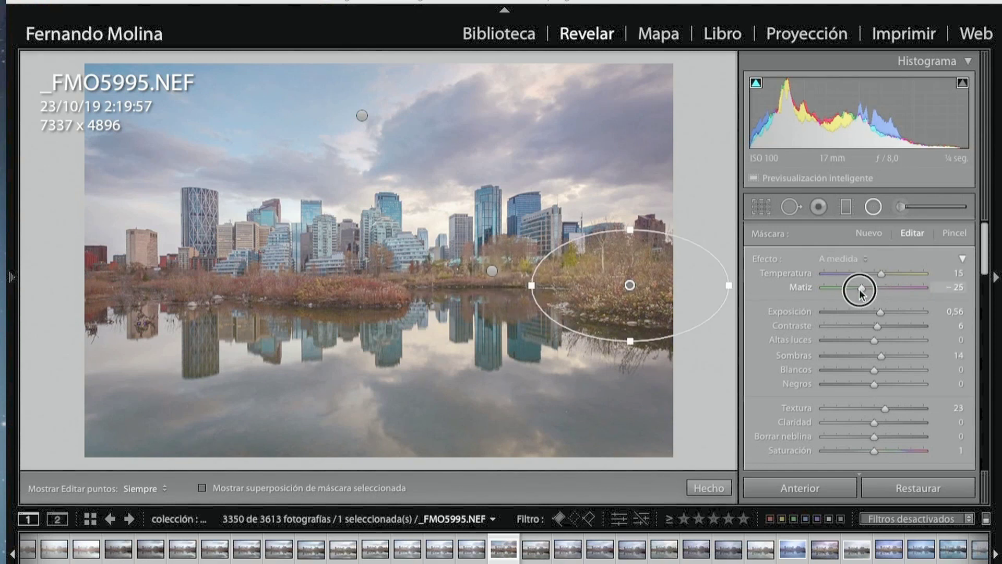
pyautogui.click(492, 270)
pyautogui.rightClick(492, 270)
pyautogui.click(493, 272)
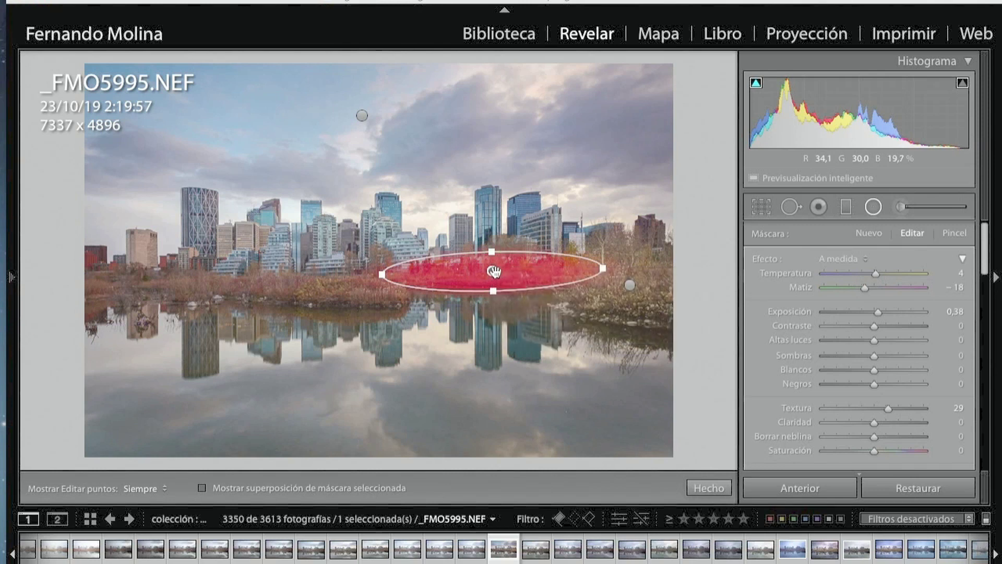
pyautogui.moveTo(493, 271); pyautogui.dragTo(316, 289)
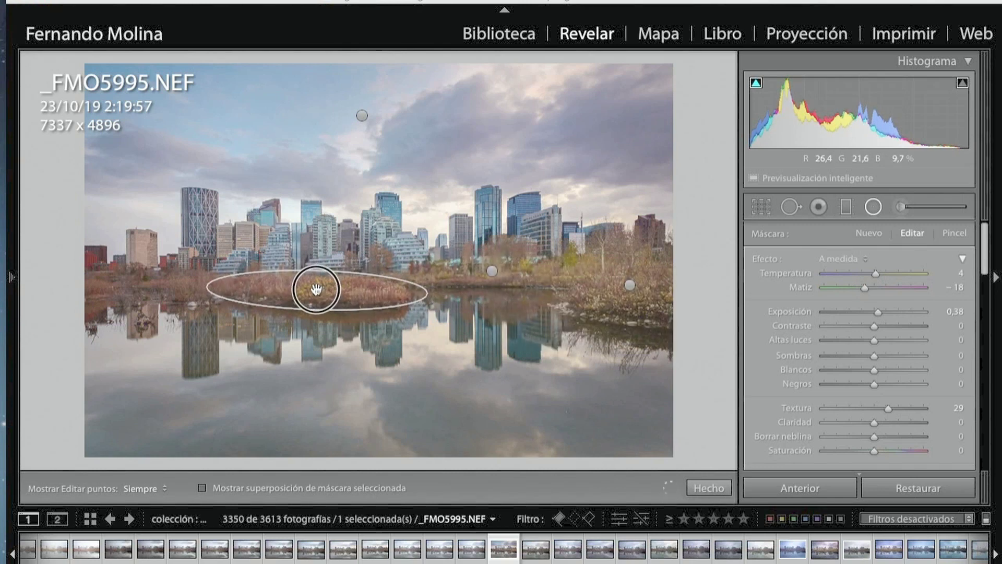
# Position and reshape the filter copy to fit the far-left bushes
pyautogui.hotkey('shift', 'm')
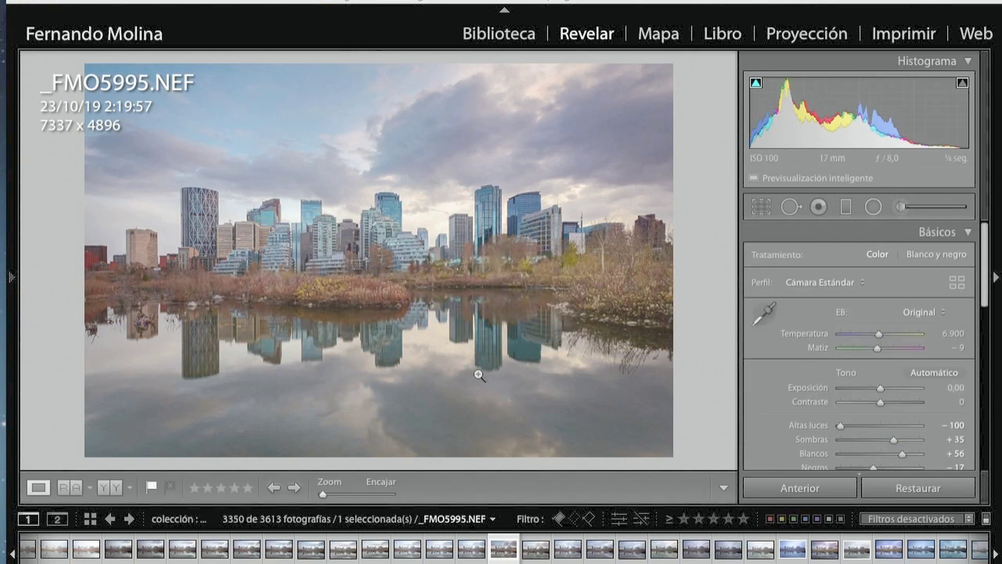
pyautogui.click(873, 207)
pyautogui.moveTo(313, 286); pyautogui.dragTo(135, 284)
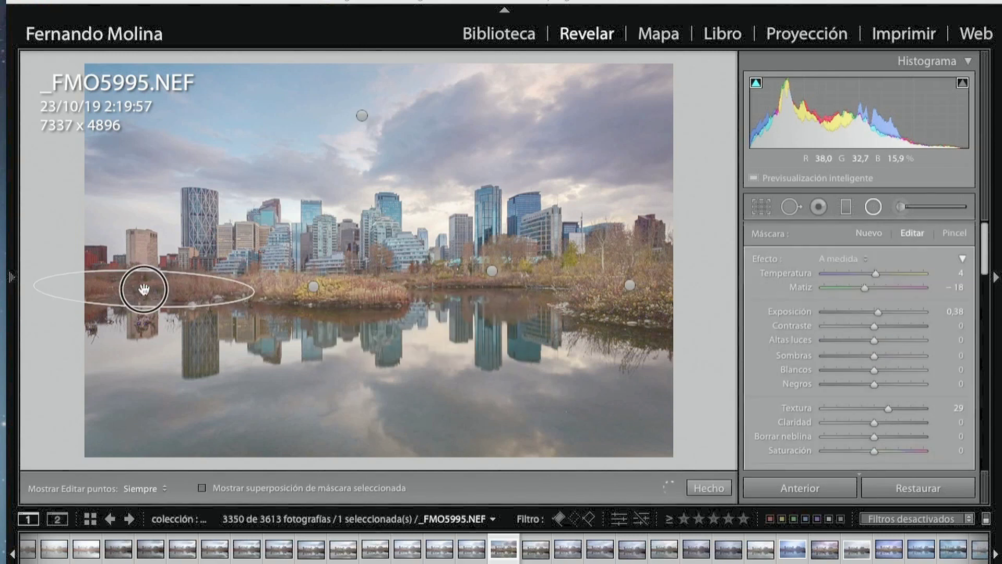
pyautogui.moveTo(220, 268); pyautogui.dragTo(223, 266)
pyautogui.moveTo(26, 280); pyautogui.dragTo(63, 282)
pyautogui.moveTo(135, 283); pyautogui.dragTo(150, 283)
pyautogui.click(709, 487)
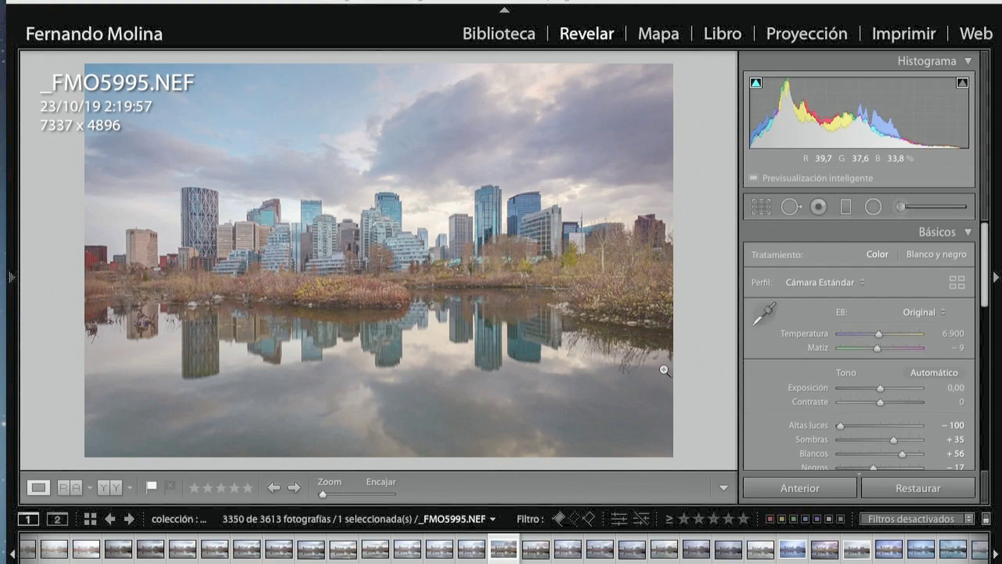
# Zoom in to inspect the island, then review the radial filters
pyautogui.click(300, 290)
pyautogui.click(245, 289)
pyautogui.click(873, 206)
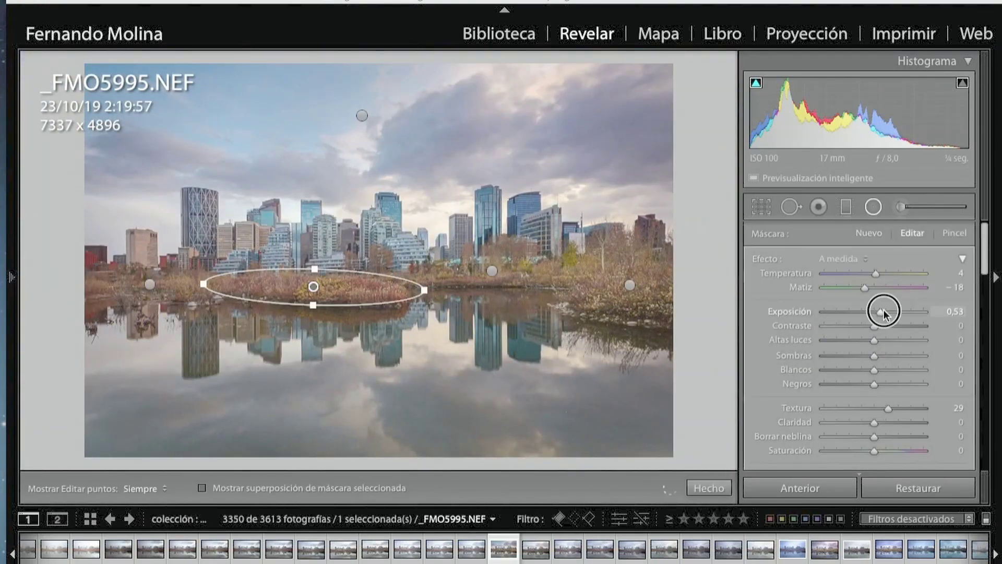
pyautogui.click(709, 487)
pyautogui.click(871, 207)
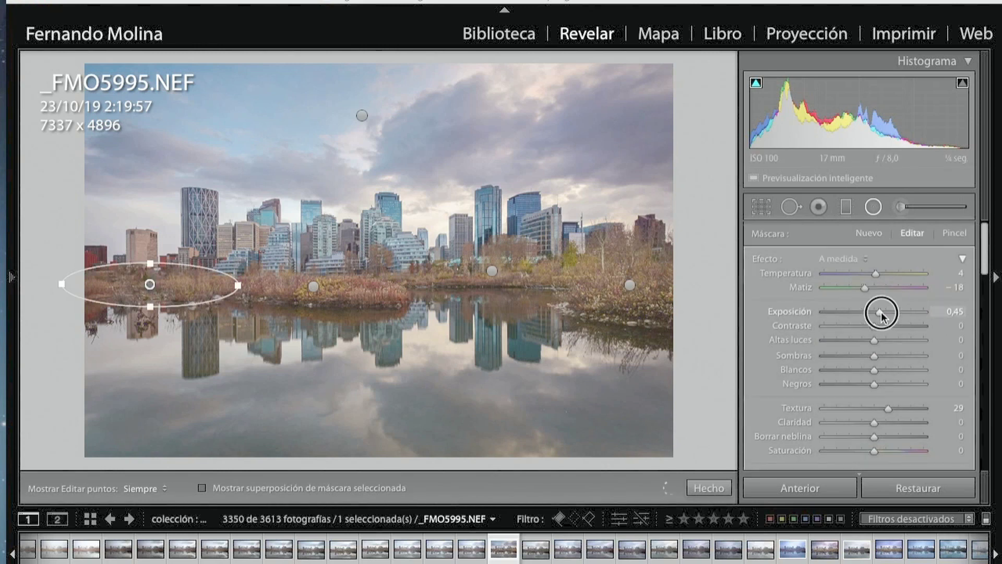
pyautogui.click(710, 486)
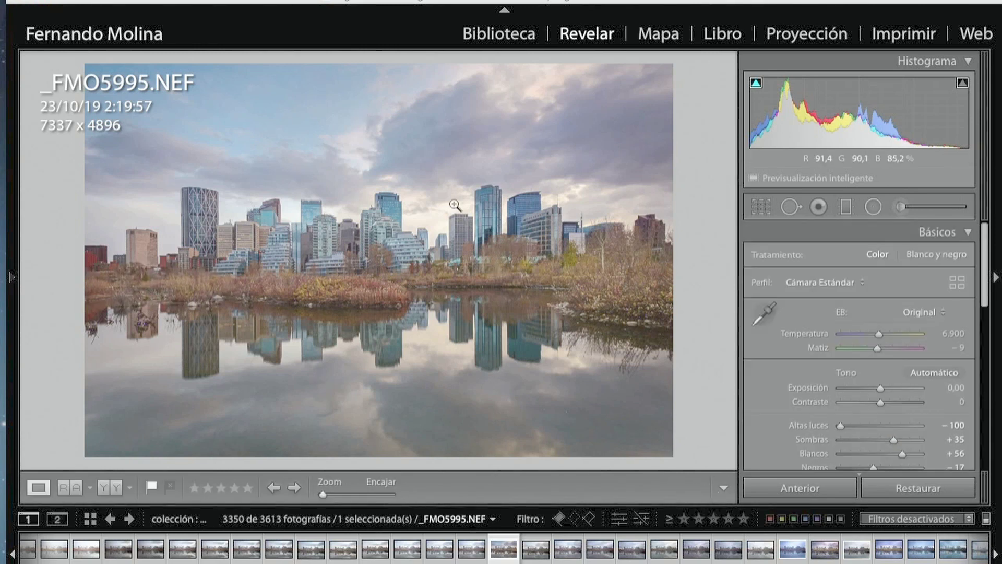
pyautogui.hotkey('shift', 'm')
# Draw a radial filter over the skyline limited by a Luminance range mask with softened smoothness
pyautogui.moveTo(429, 200); pyautogui.dragTo(544, 275)
pyautogui.scroll(-5, 945, 372)
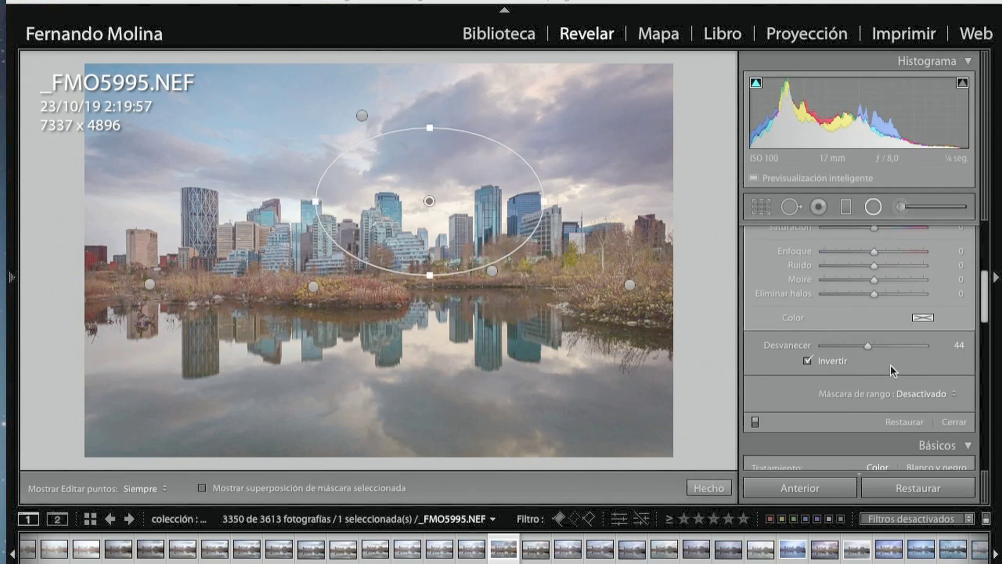
pyautogui.click(920, 394)
pyautogui.click(913, 364)
pyautogui.moveTo(823, 394); pyautogui.dragTo(885, 397)
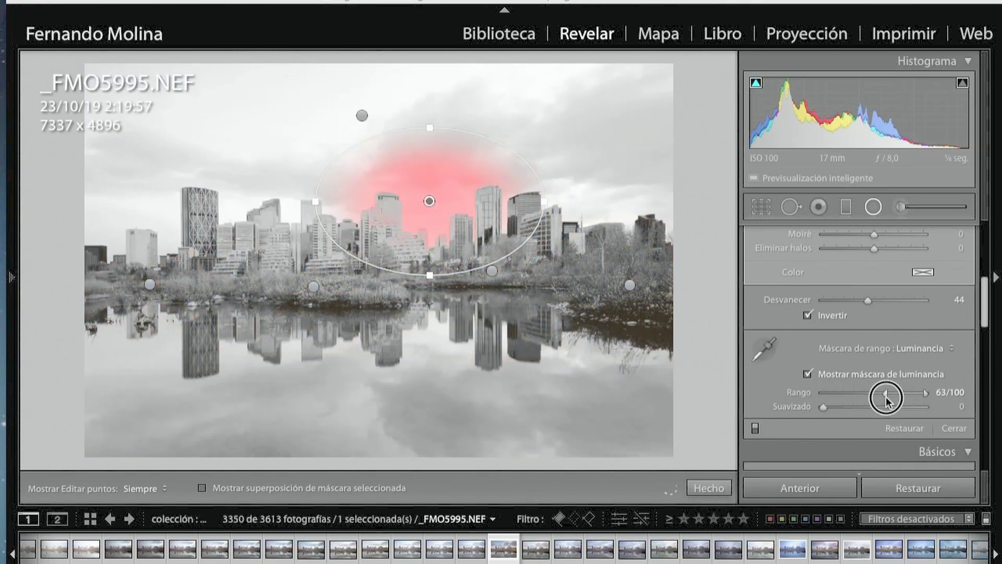
pyautogui.moveTo(823, 406); pyautogui.dragTo(884, 396)
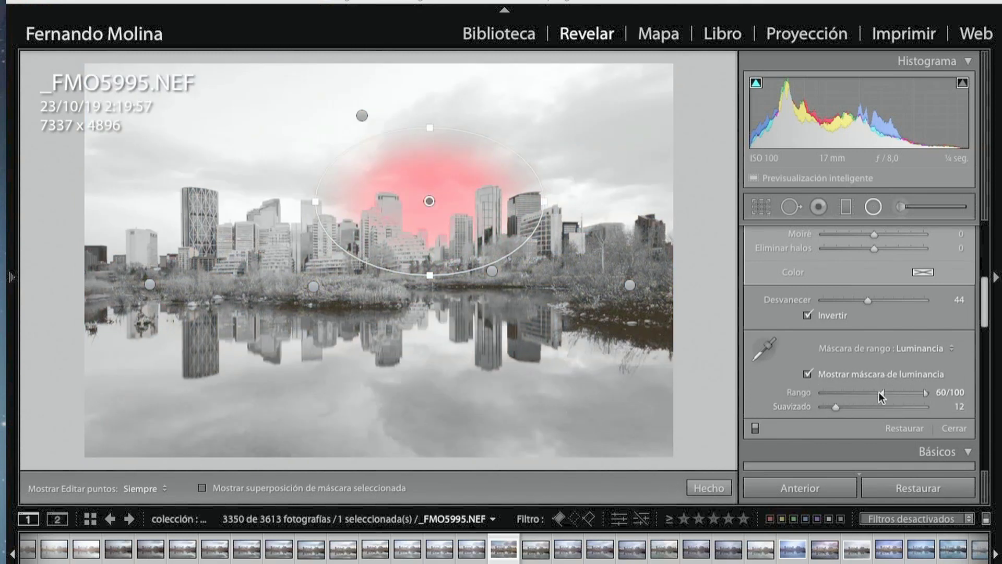
pyautogui.click(872, 206)
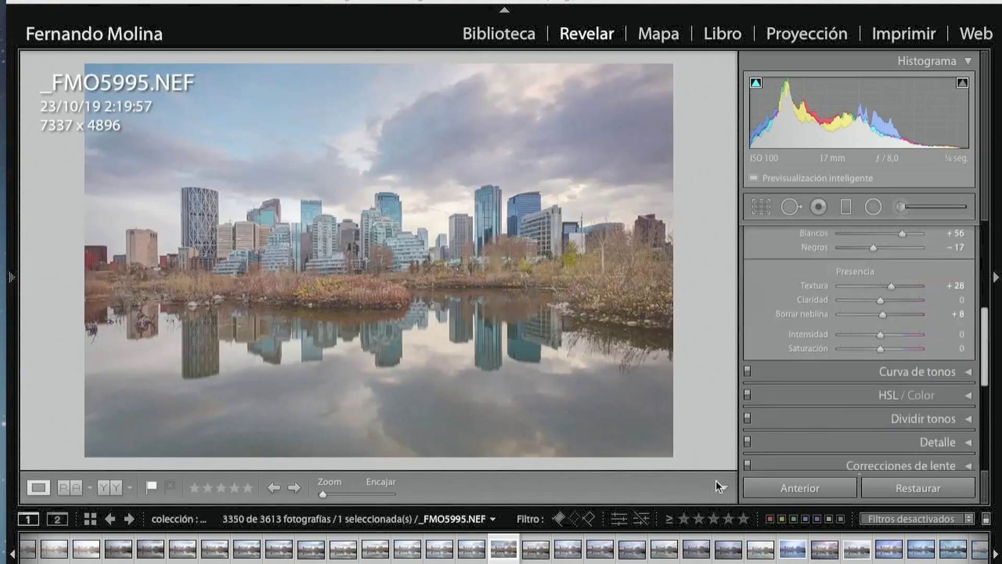
pyautogui.click(873, 206)
# Set the skyline filter to shadows +100, highlights -100, exposure 0.37, temperature 6
pyautogui.moveTo(874, 355); pyautogui.dragTo(924, 355)
pyautogui.moveTo(873, 311); pyautogui.dragTo(879, 312)
pyautogui.moveTo(427, 202); pyautogui.dragTo(433, 187)
pyautogui.moveTo(879, 311); pyautogui.dragTo(882, 311)
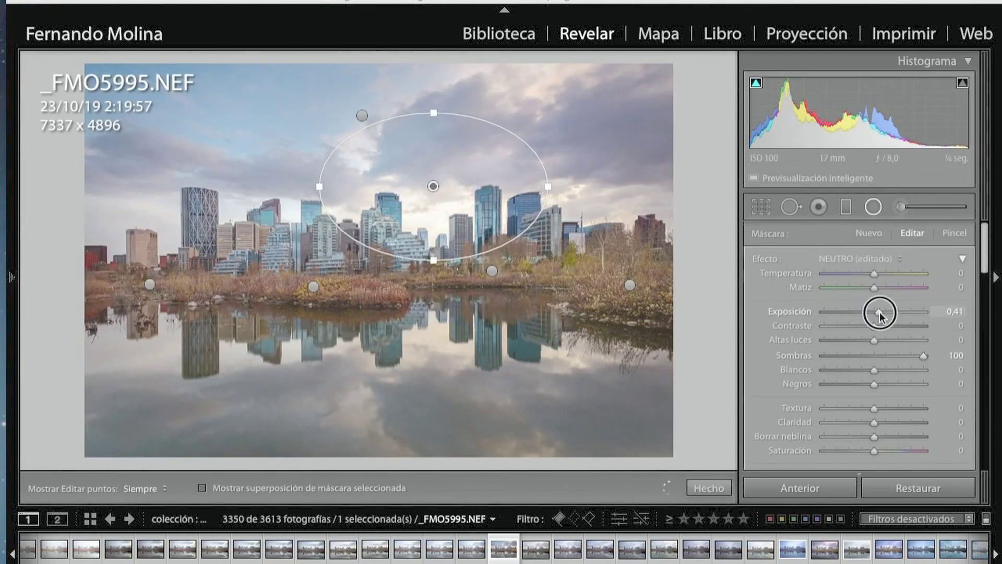
pyautogui.moveTo(847, 340); pyautogui.dragTo(806, 339)
pyautogui.moveTo(881, 311); pyautogui.dragTo(878, 312)
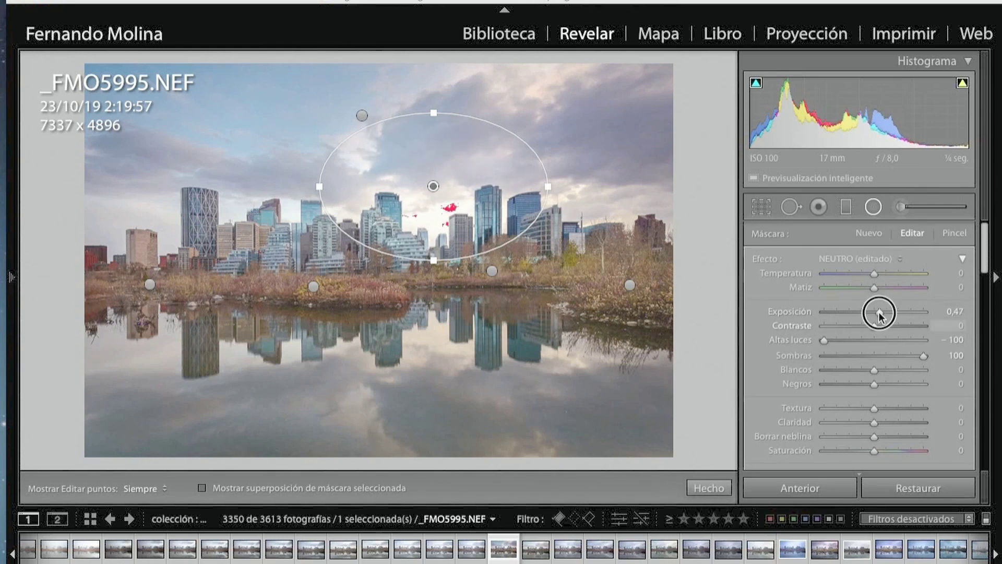
pyautogui.moveTo(873, 273); pyautogui.dragTo(876, 273)
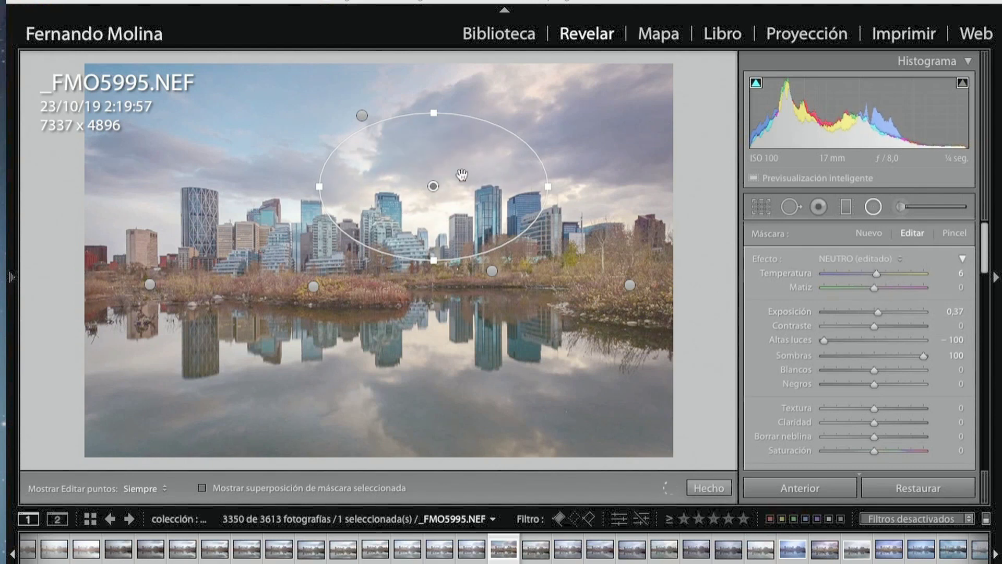
pyautogui.hotkey('shift', 'm')
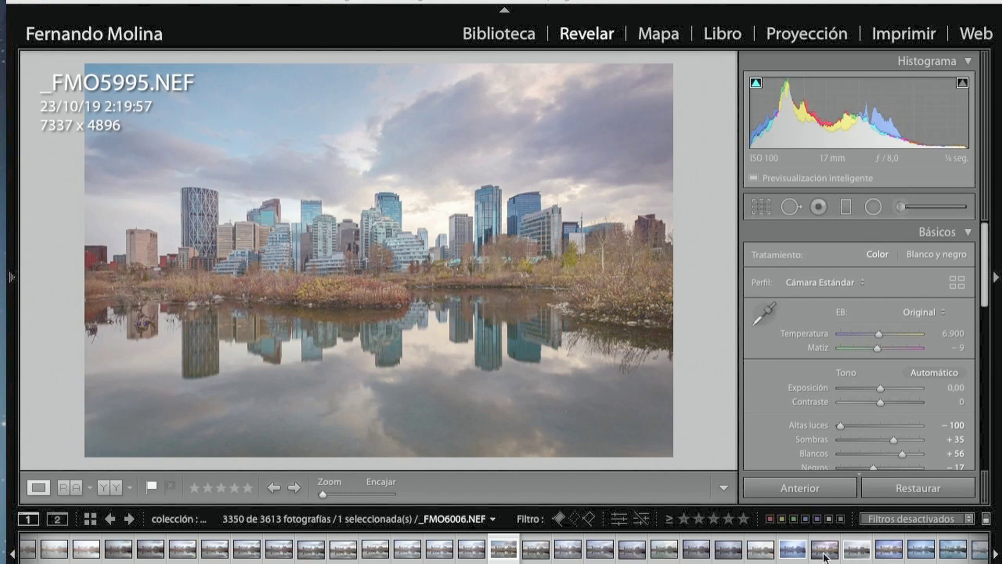
# Apply the previous settings to _FMO6007.NEF, then view _FMO5995.NEF in Before/After
pyautogui.click(858, 551)
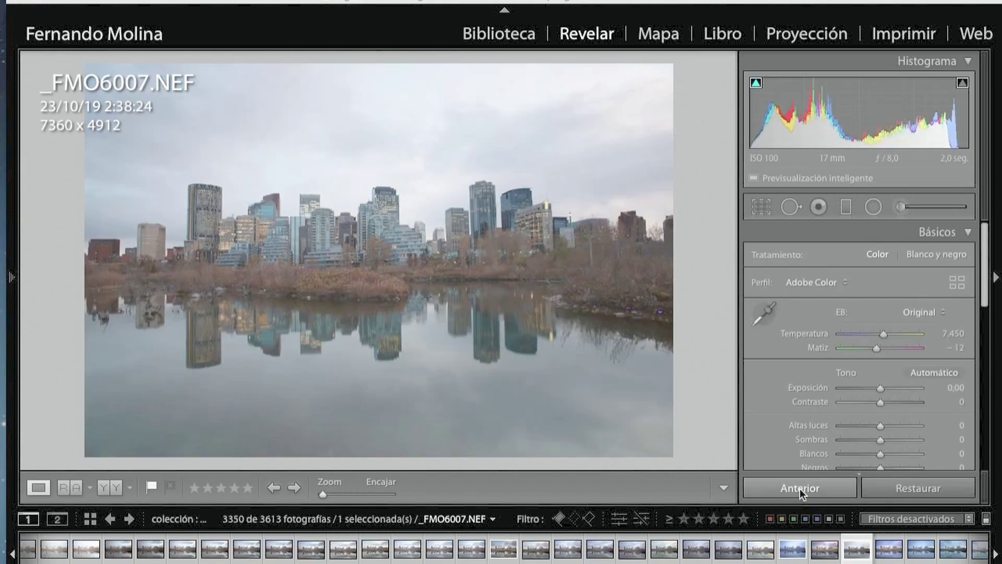
pyautogui.click(799, 487)
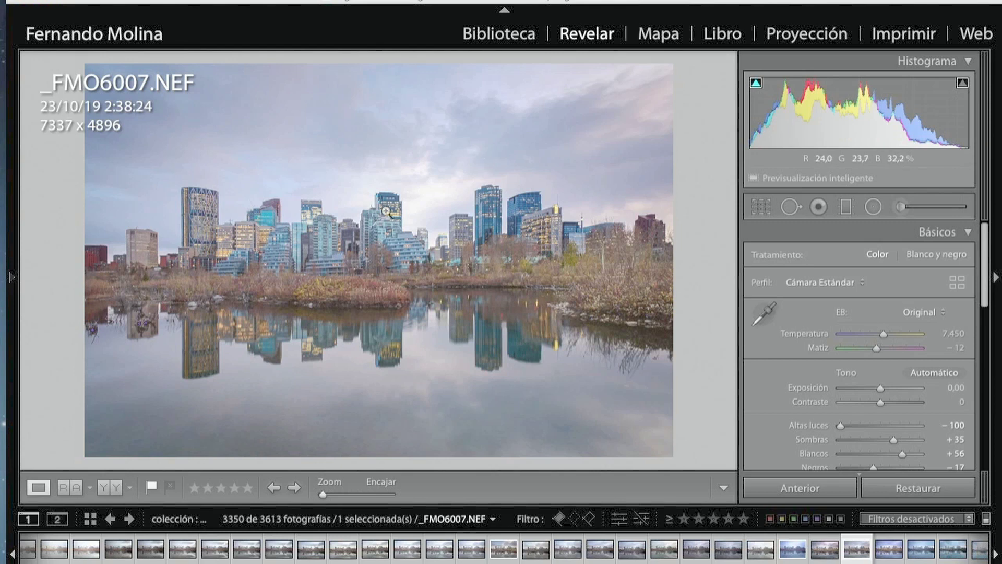
pyautogui.click(505, 549)
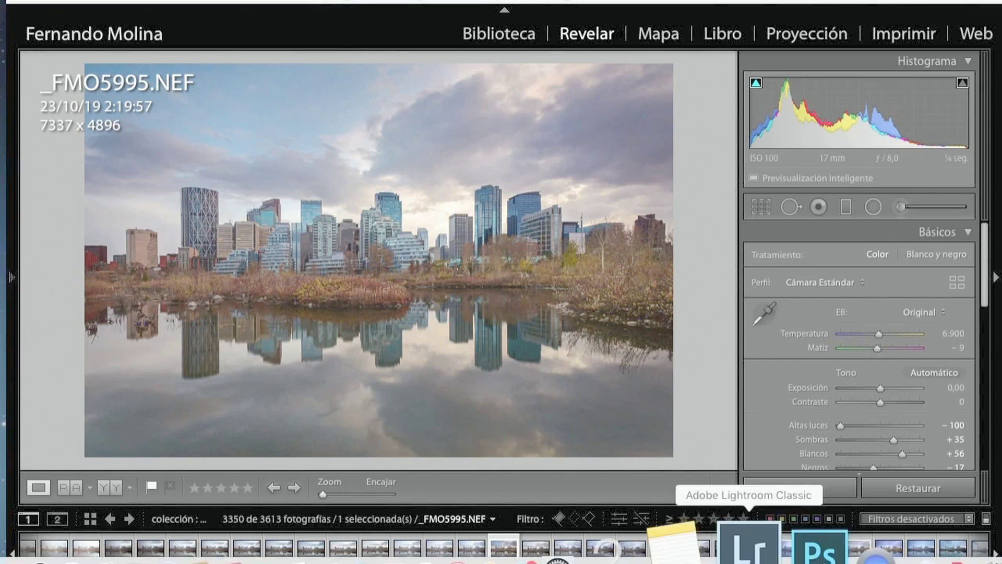
pyautogui.press('y')
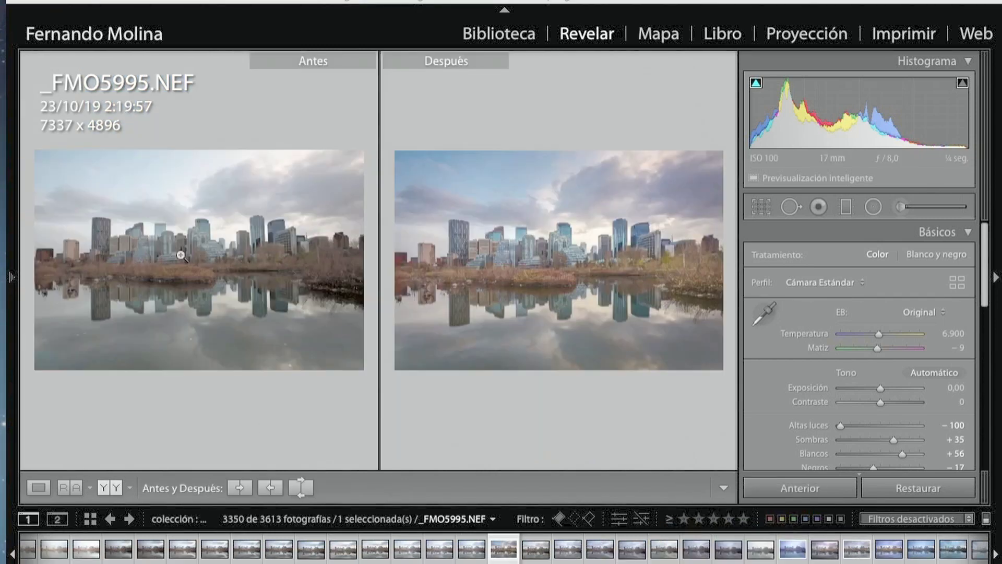